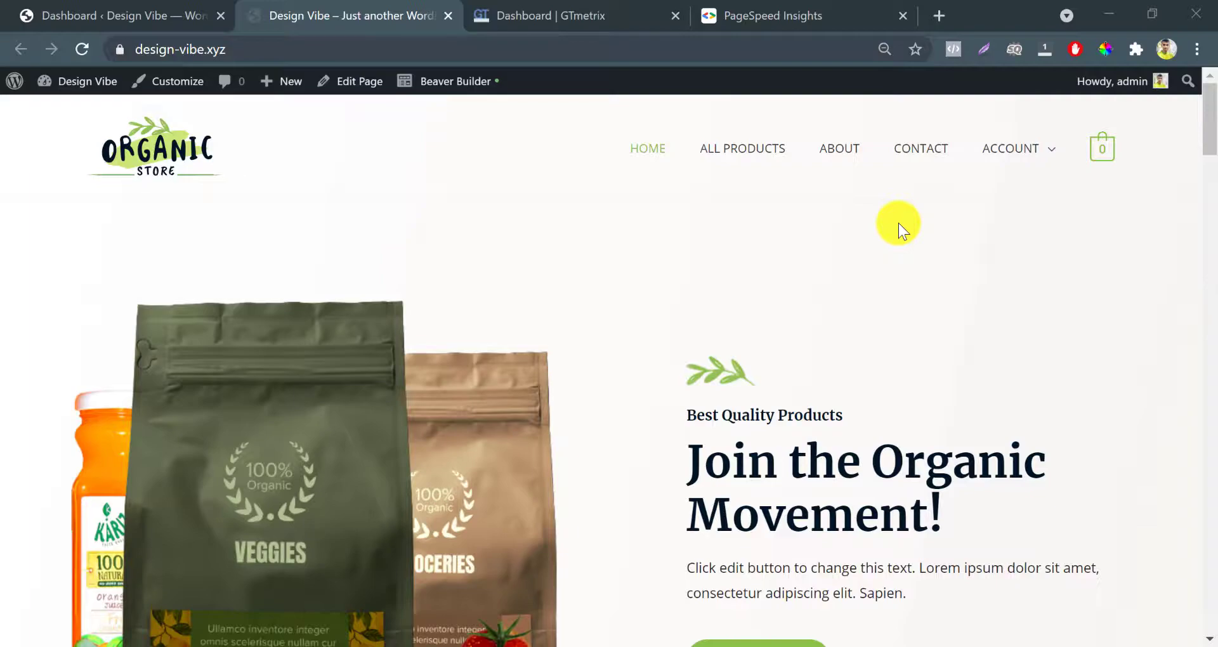
Step: Look through the Organic Store home page from the header down to the testimonials and back
scroll(898, 222, "down", 12)
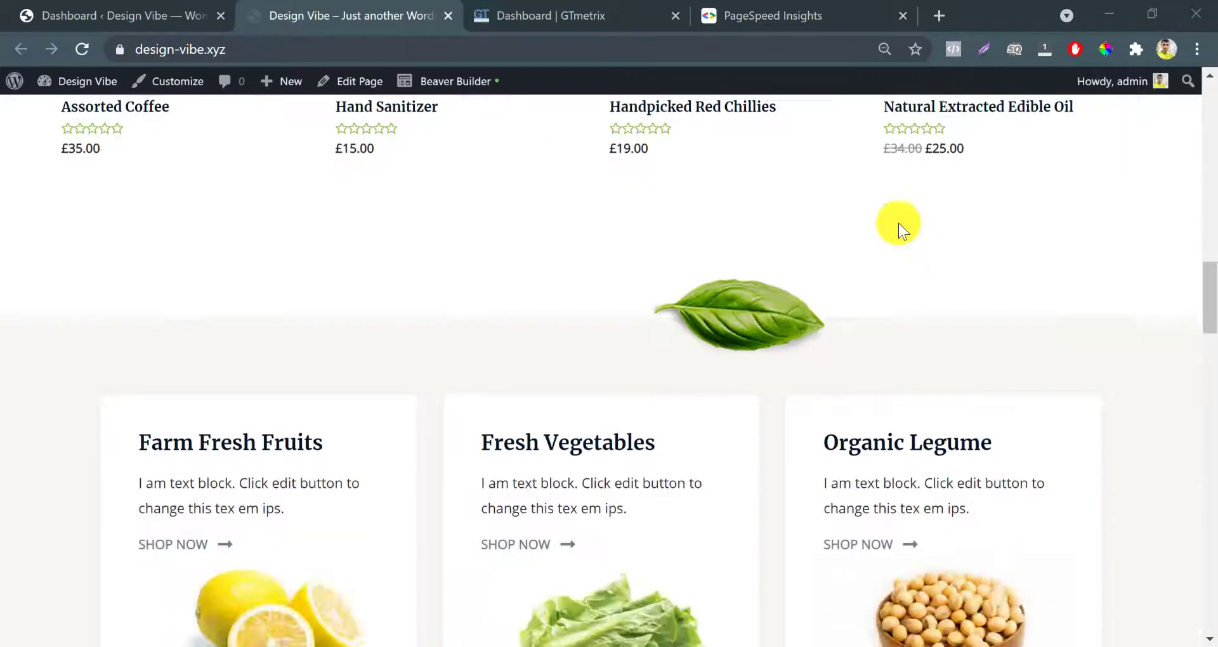
scroll(898, 222, "down", 15)
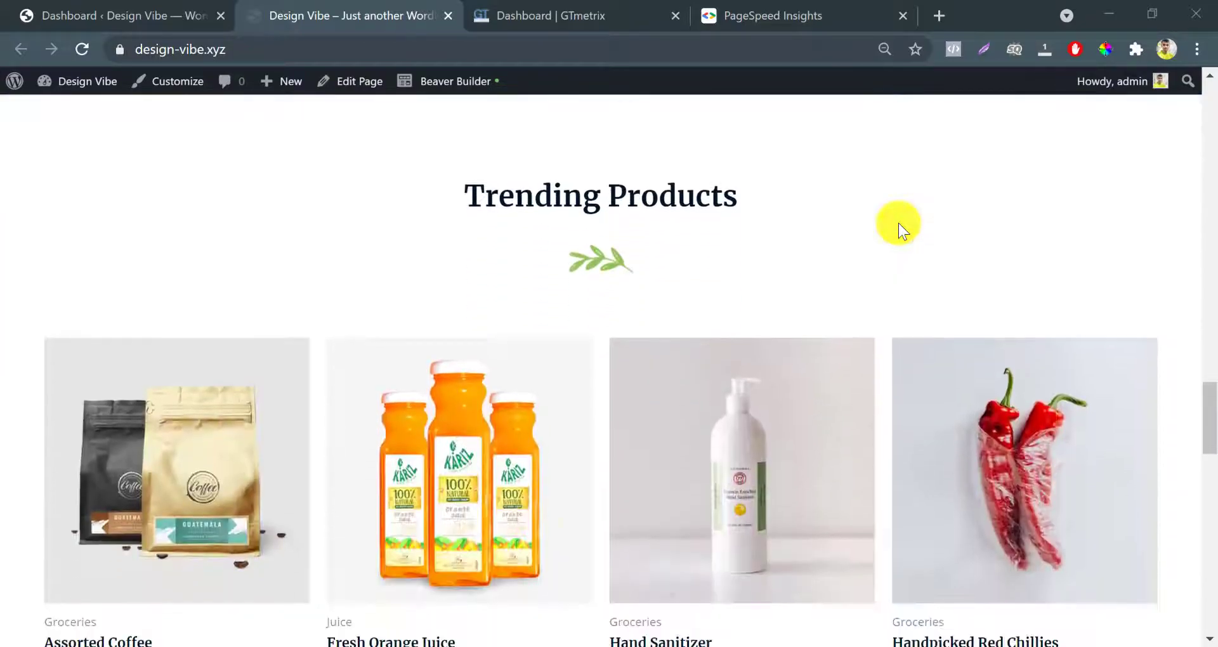
scroll(899, 223, "down", 10)
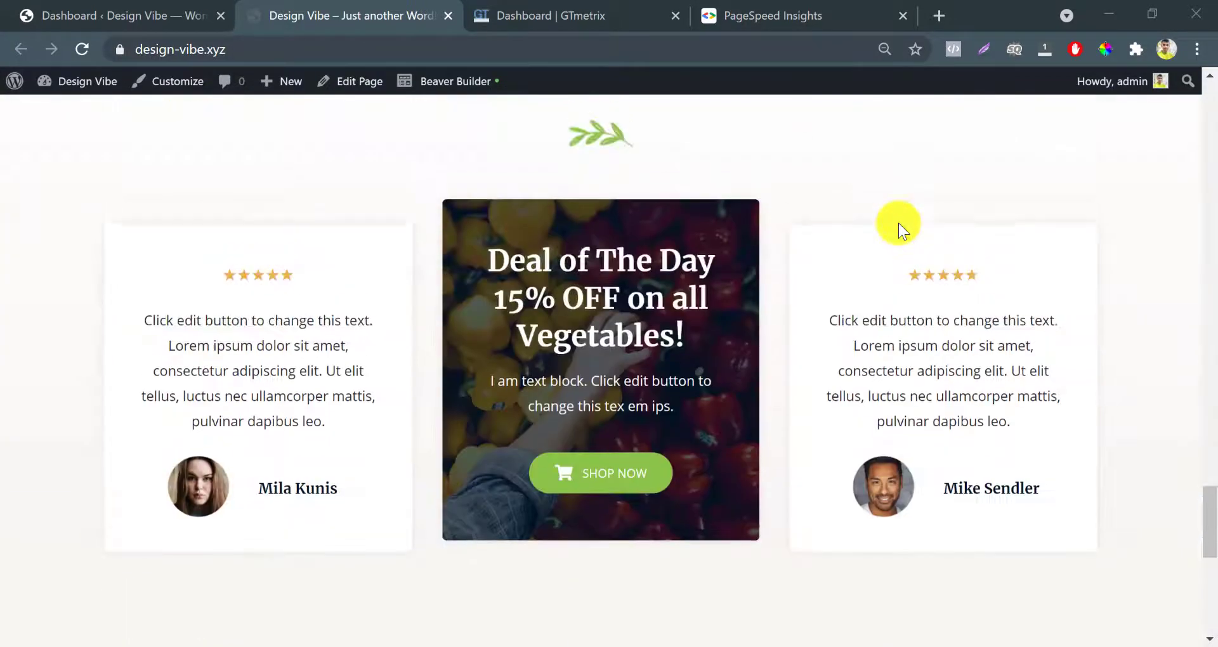
scroll(777, 485, "up", 20)
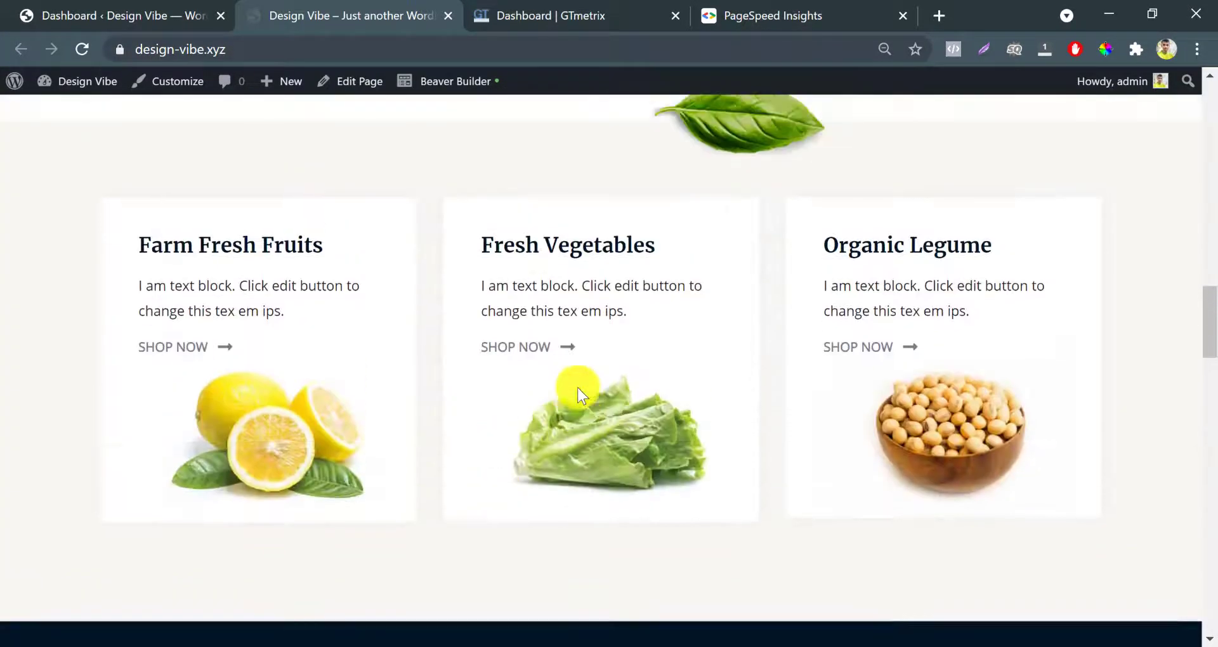
scroll(578, 387, "up", 10)
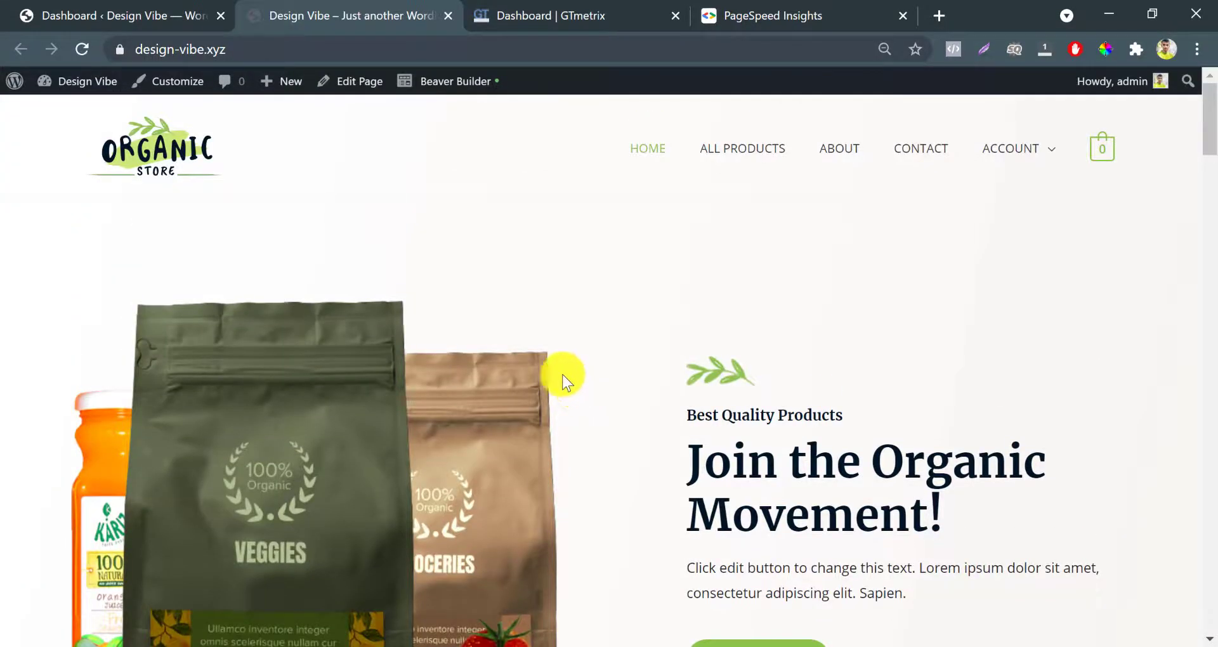
Step: In the WordPress dashboard, search the plugins available to add for "autoptimize"
left_click(149, 15)
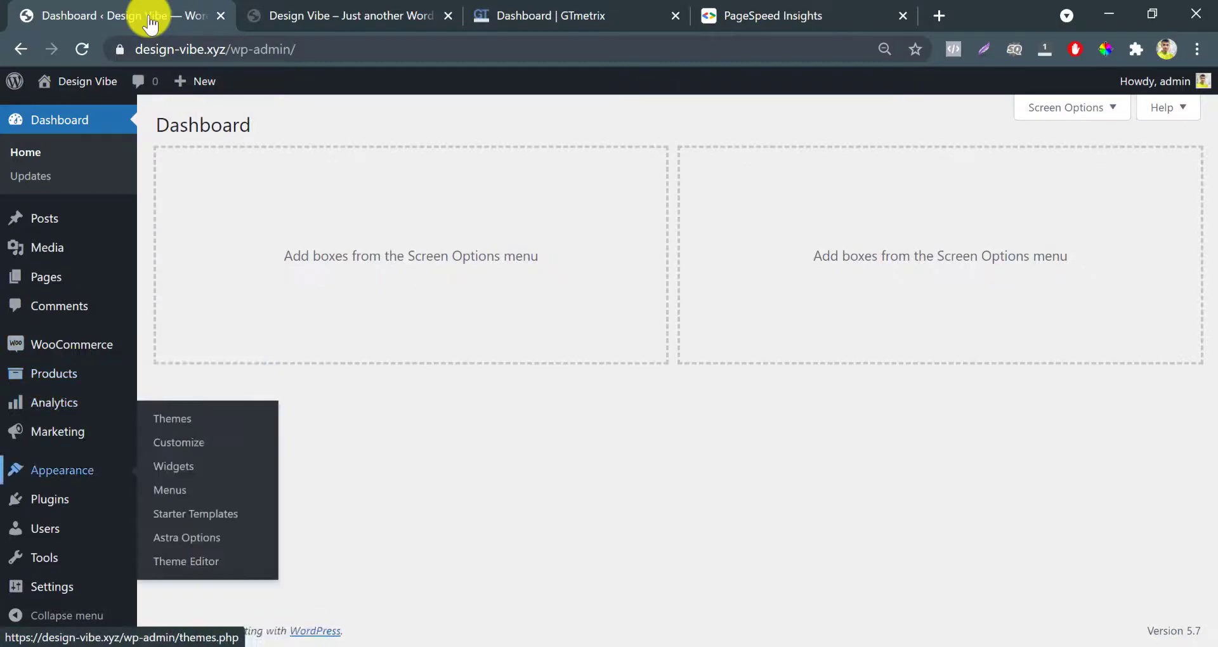
left_click(194, 527)
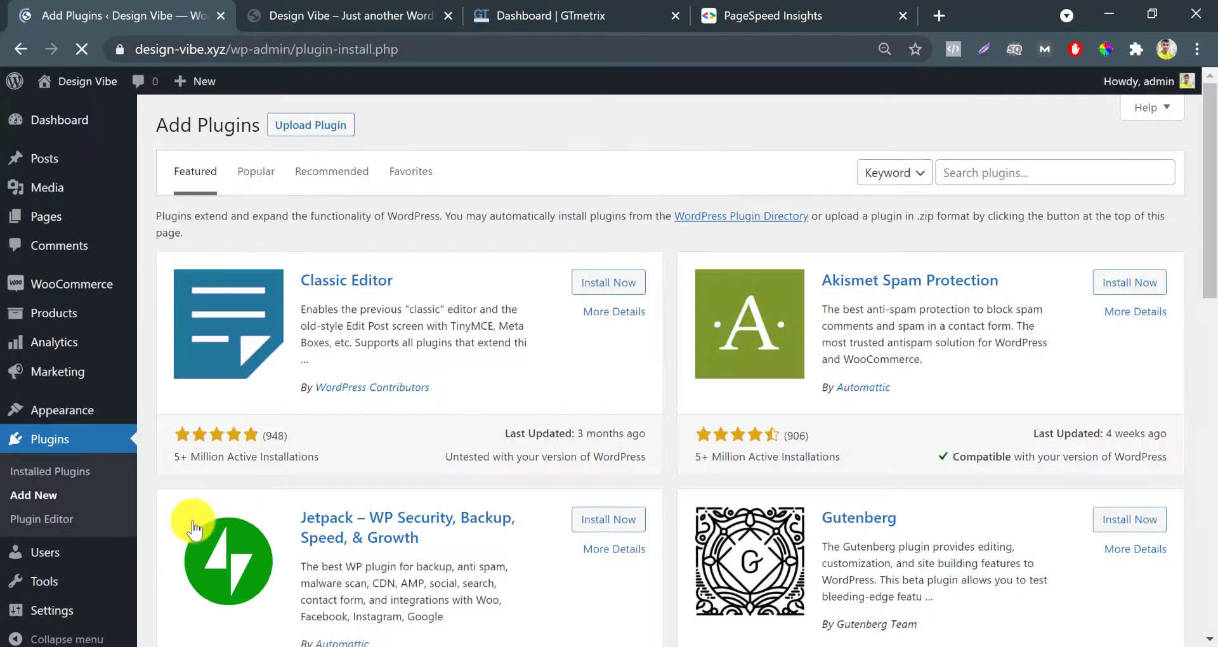
left_click(1009, 172)
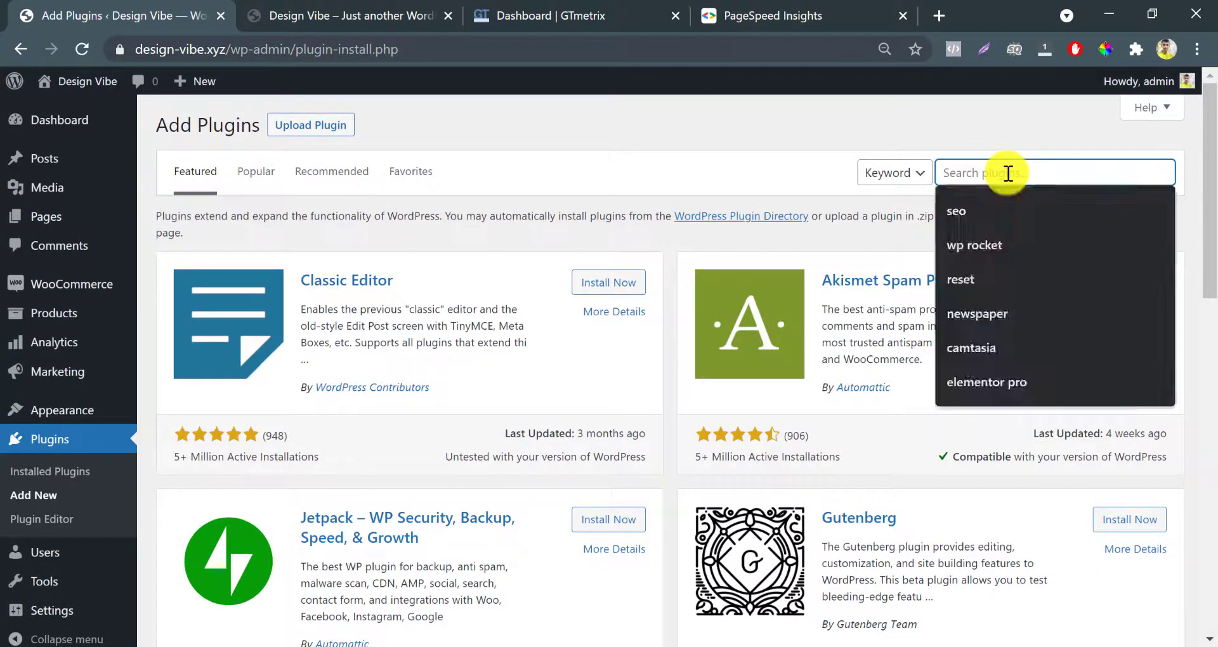
type("autopt")
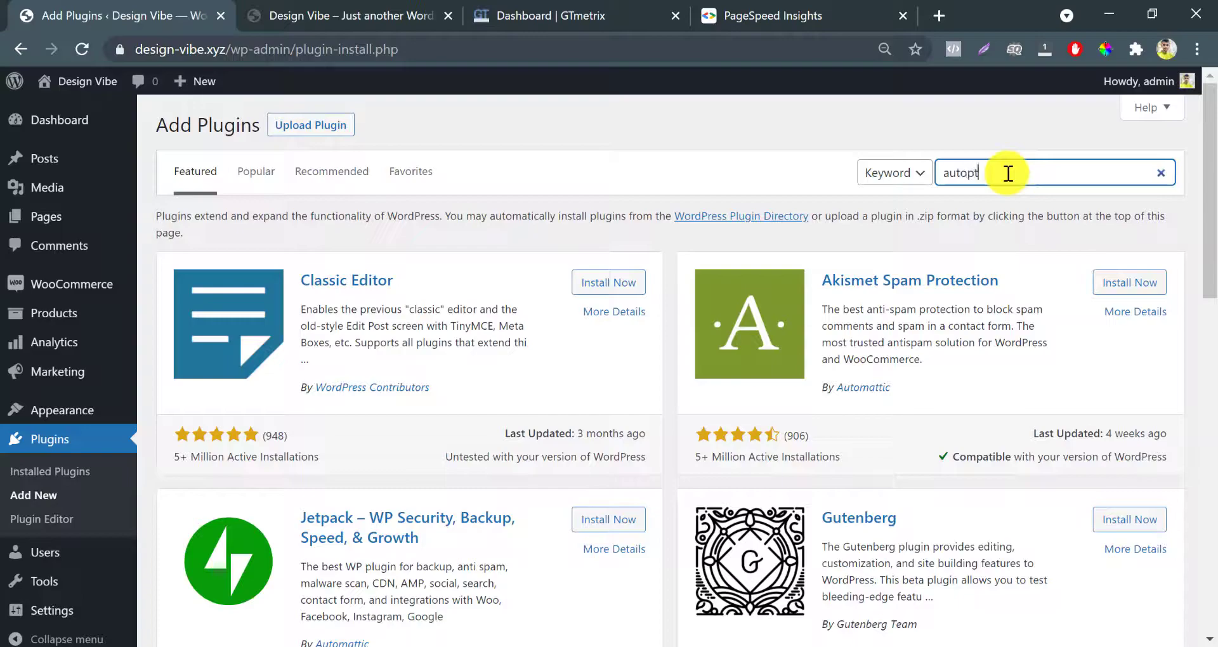
type("imize")
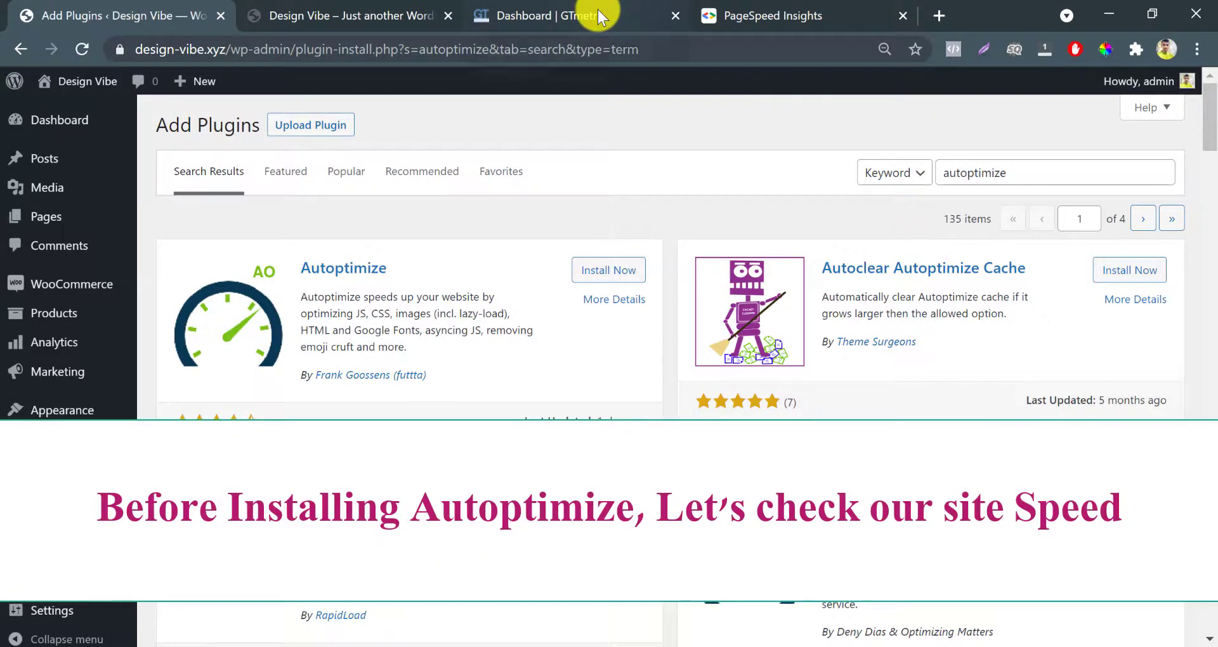
Step: Copy the store's home page URL, design-vibe.xyz, and run a GTmetrix performance analysis of it
left_click(597, 10)
left_click(394, 20)
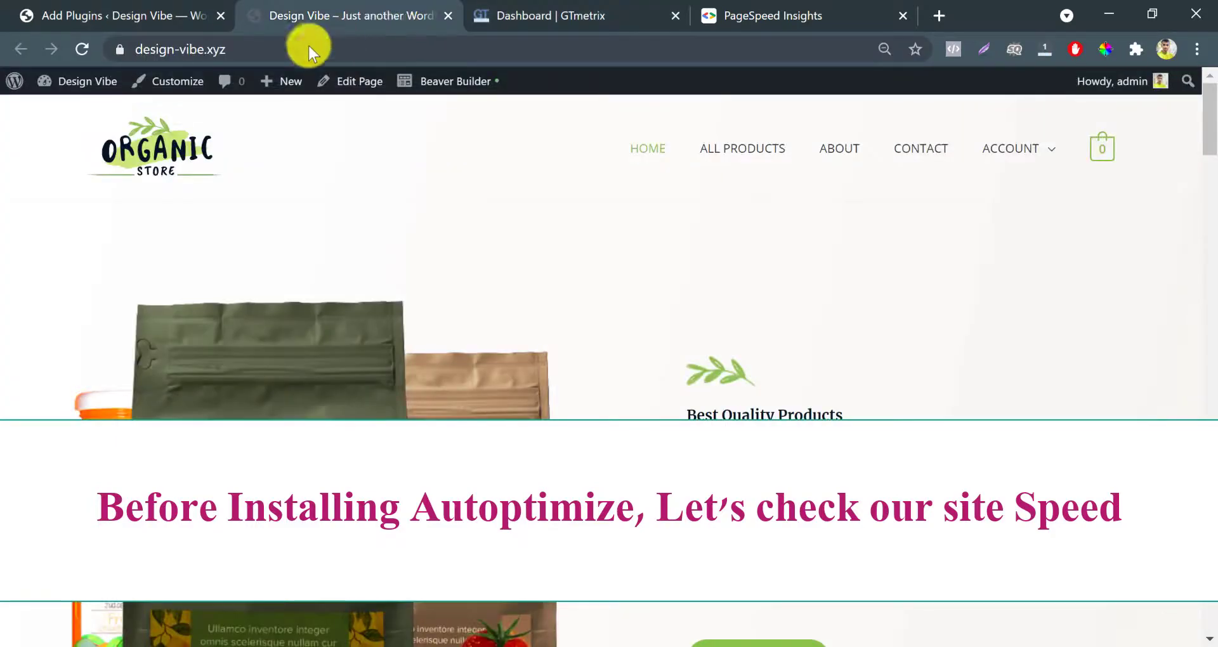
left_click(277, 56)
key("ctrl+c")
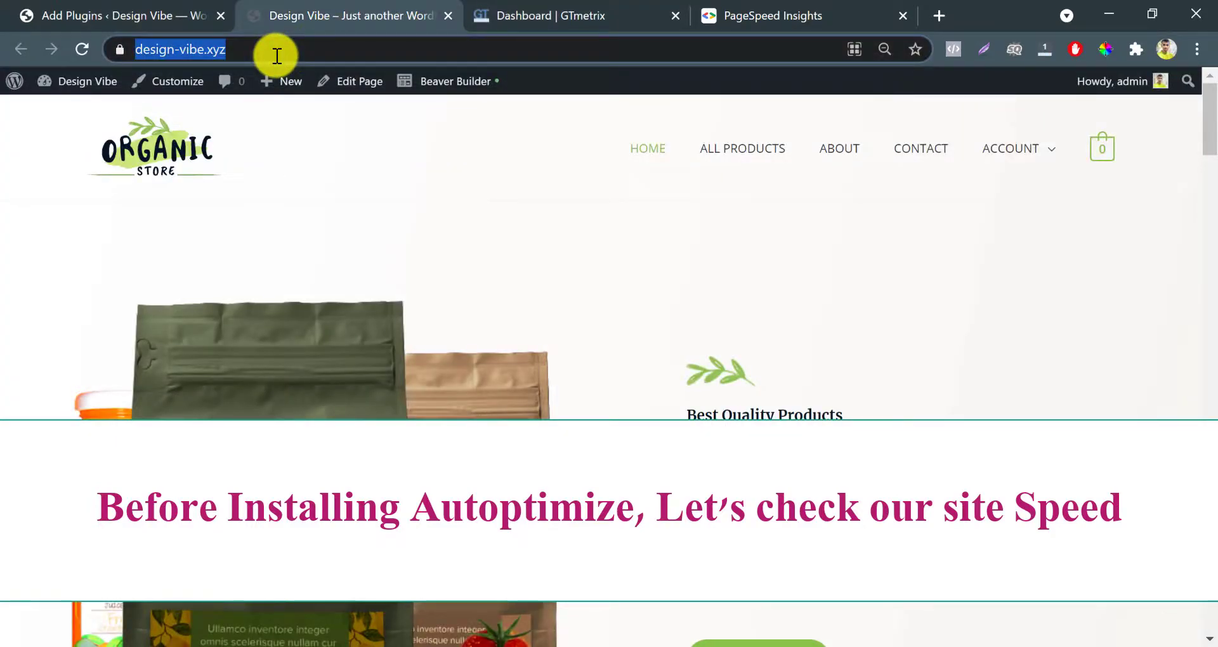
left_click(495, 17)
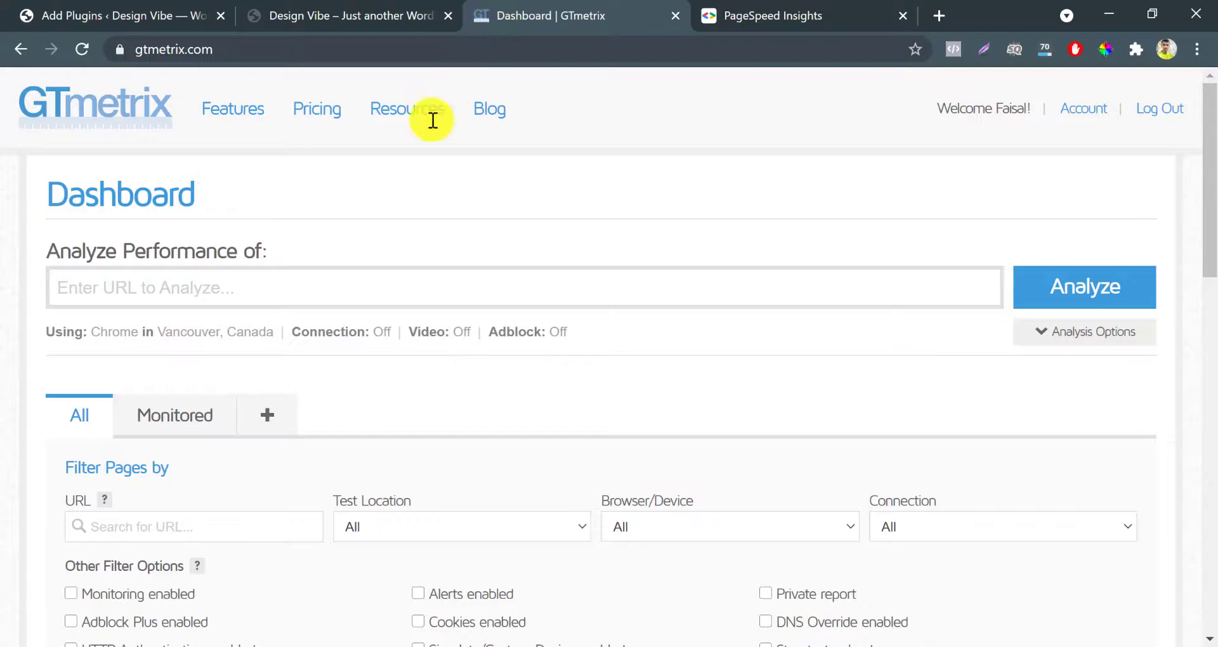
left_click(326, 290)
key("ctrl+v")
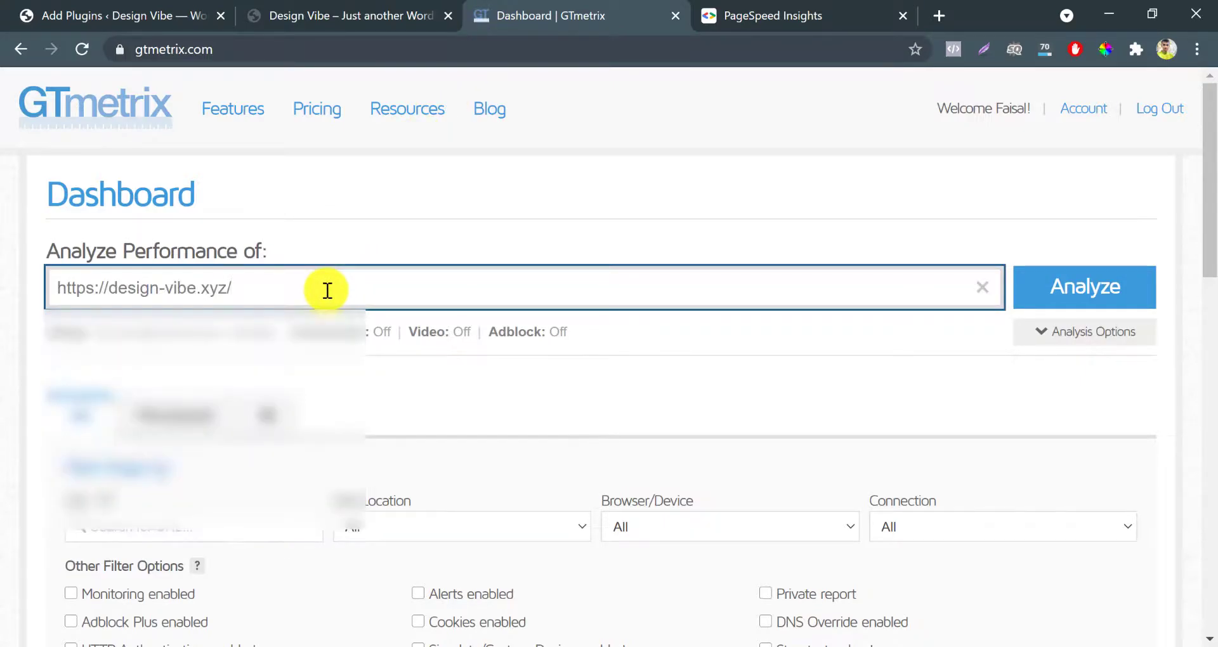
left_click(1055, 296)
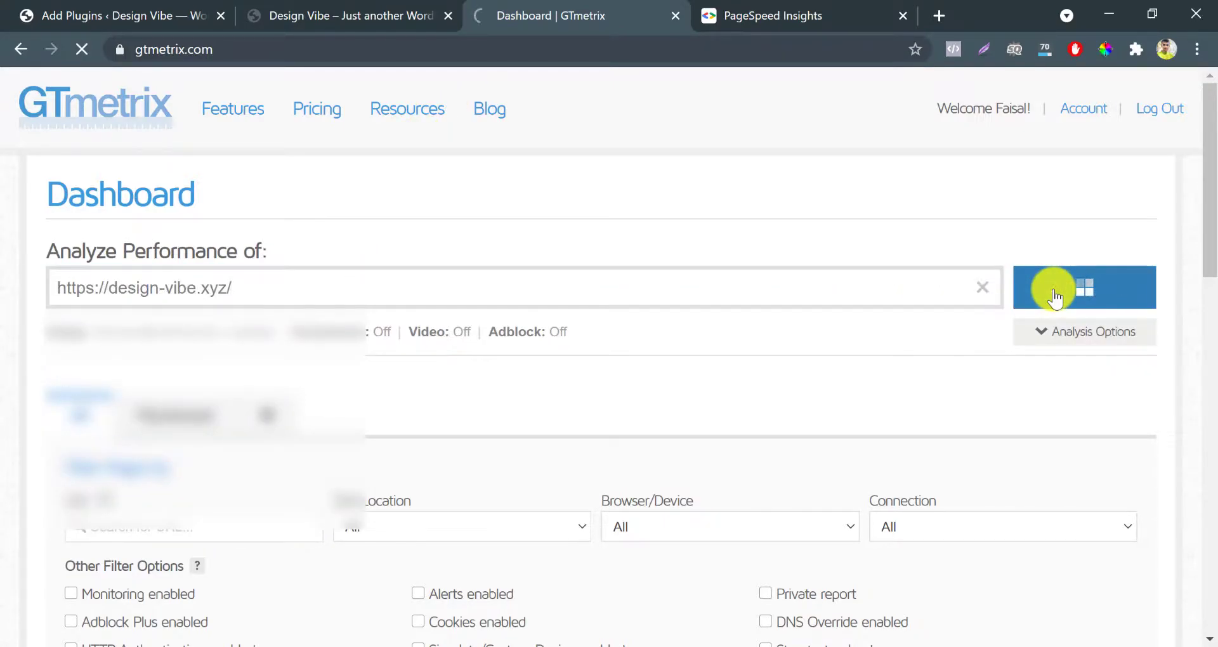
left_click(819, 17)
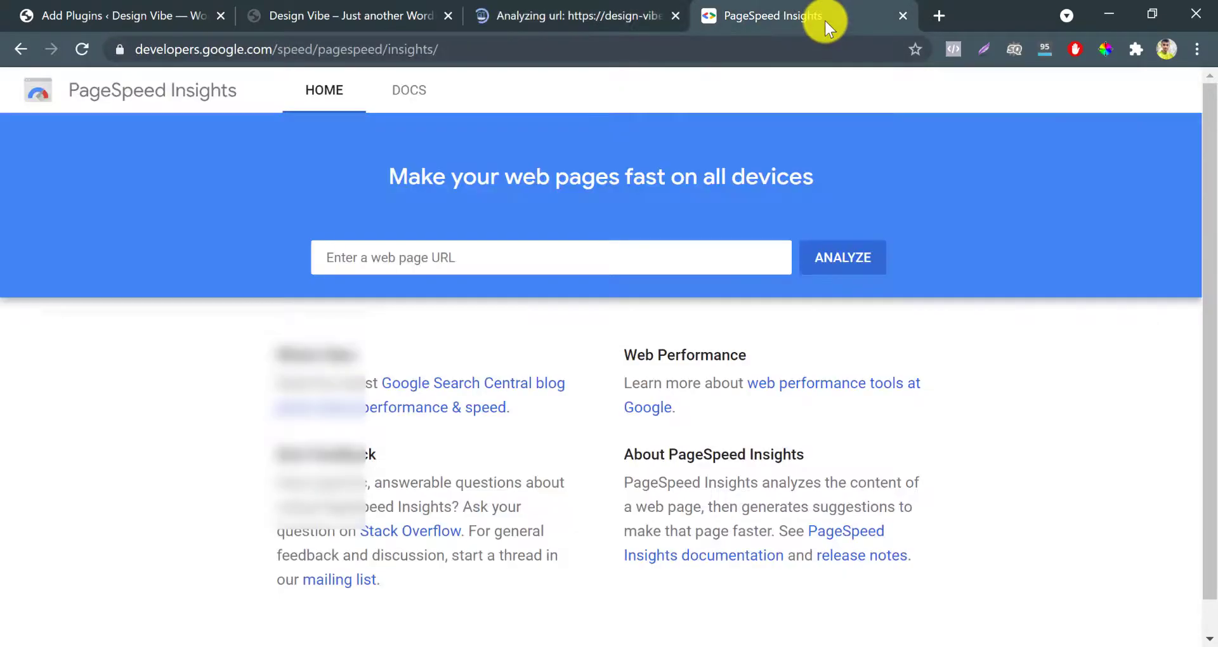
left_click(435, 266)
key("ctrl+v")
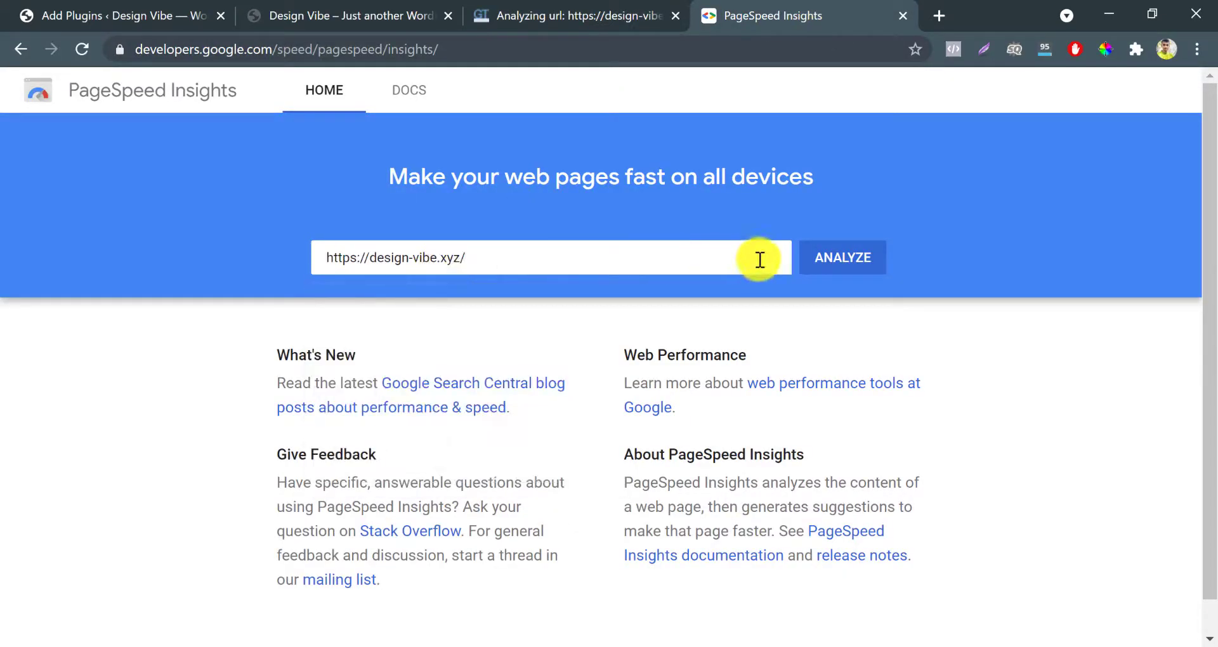
left_click(825, 257)
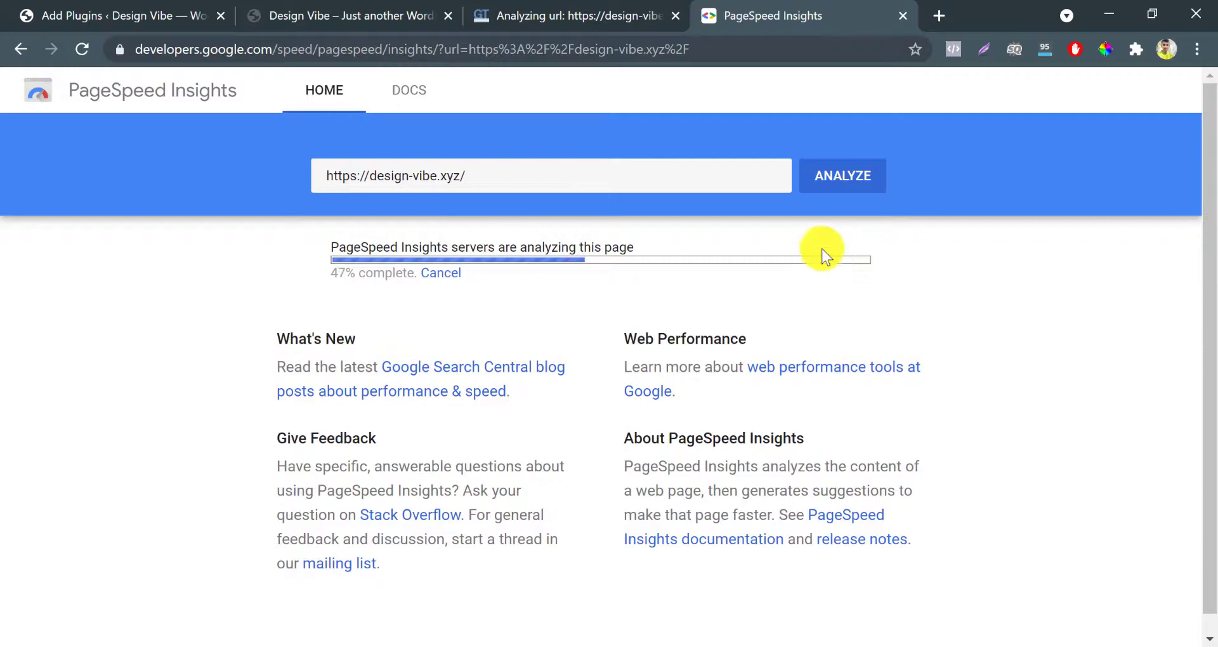
Step: Review the GTmetrix report for the site, covering its grades, speed visualization, top issues and the fully loaded time in the page details
left_click(607, 17)
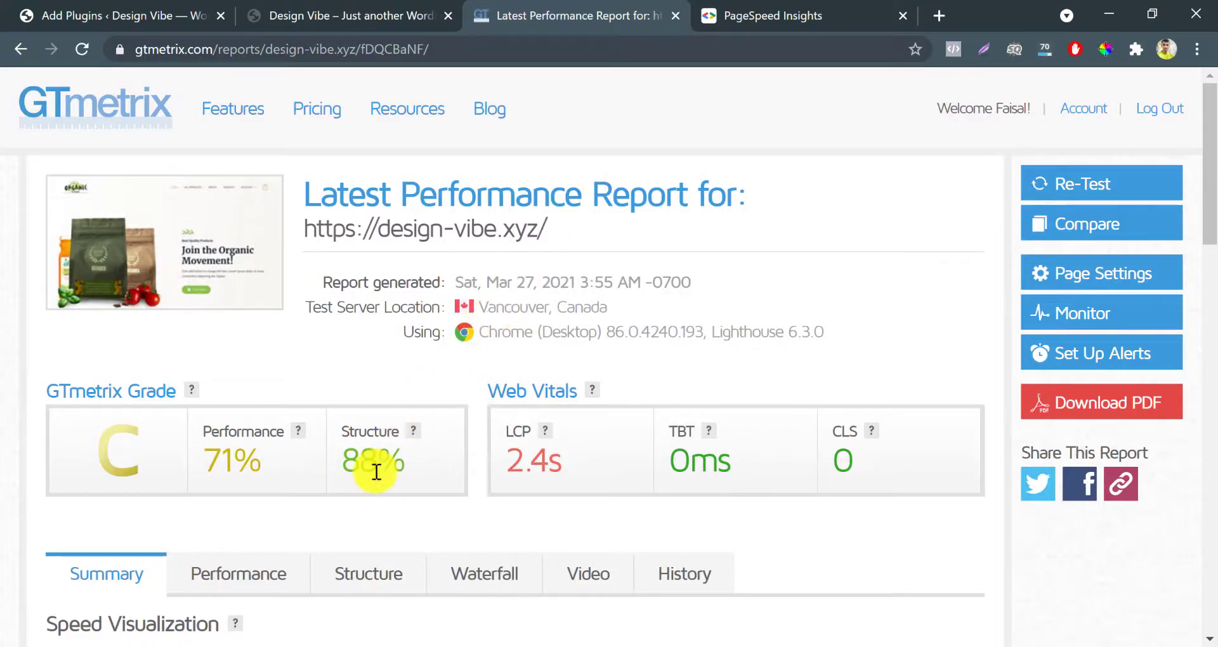
scroll(376, 473, "down", 9)
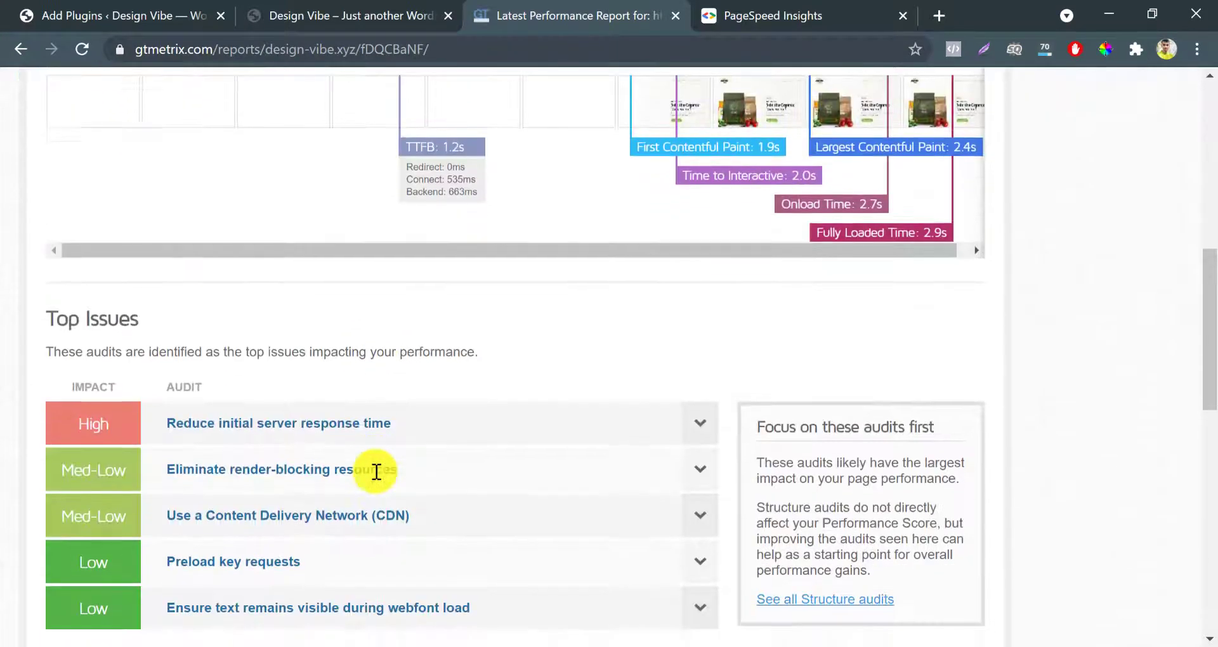
scroll(375, 471, "up", 3)
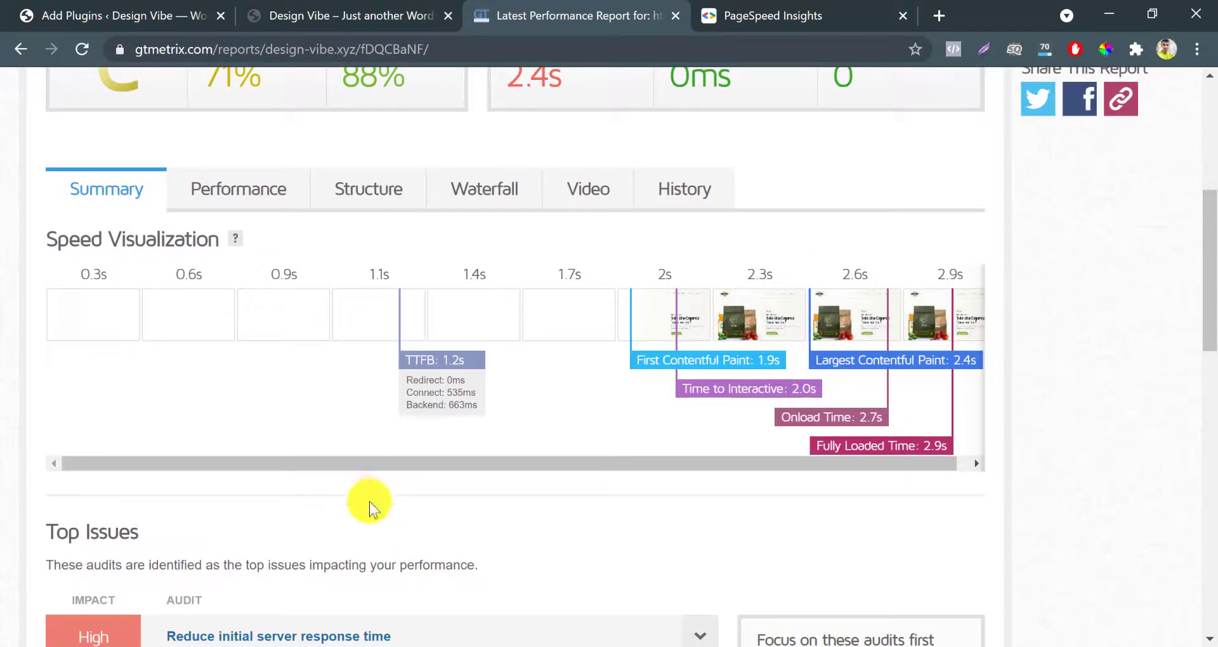
scroll(369, 502, "down", 9)
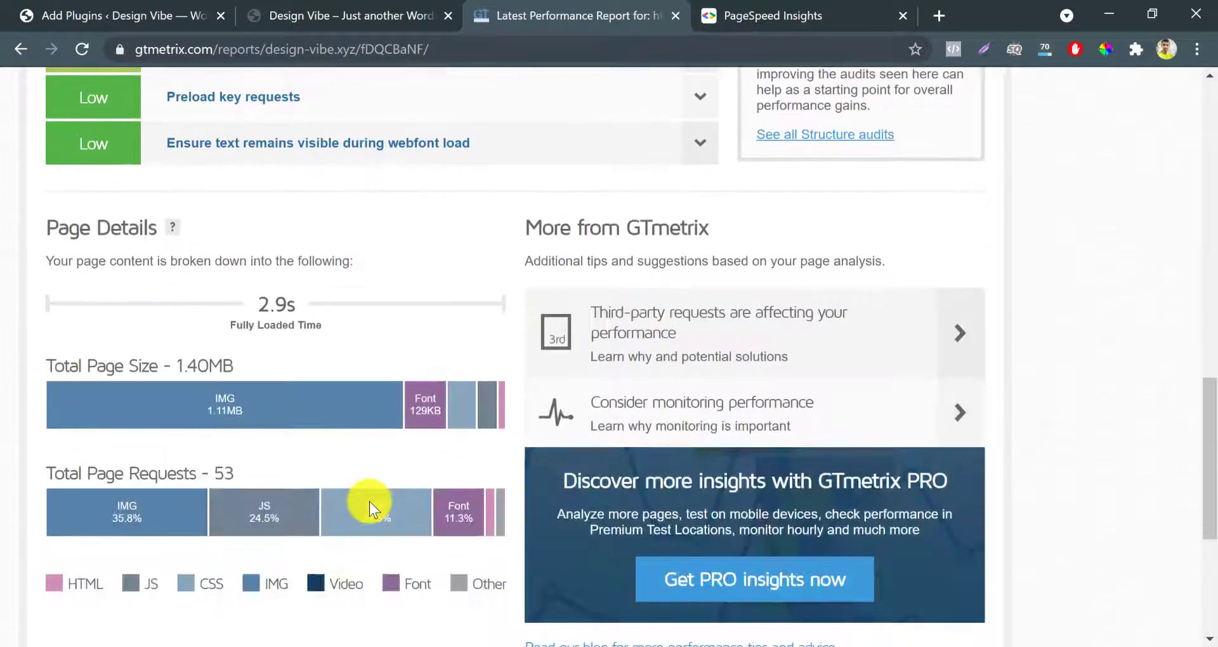
scroll(370, 501, "down", 2)
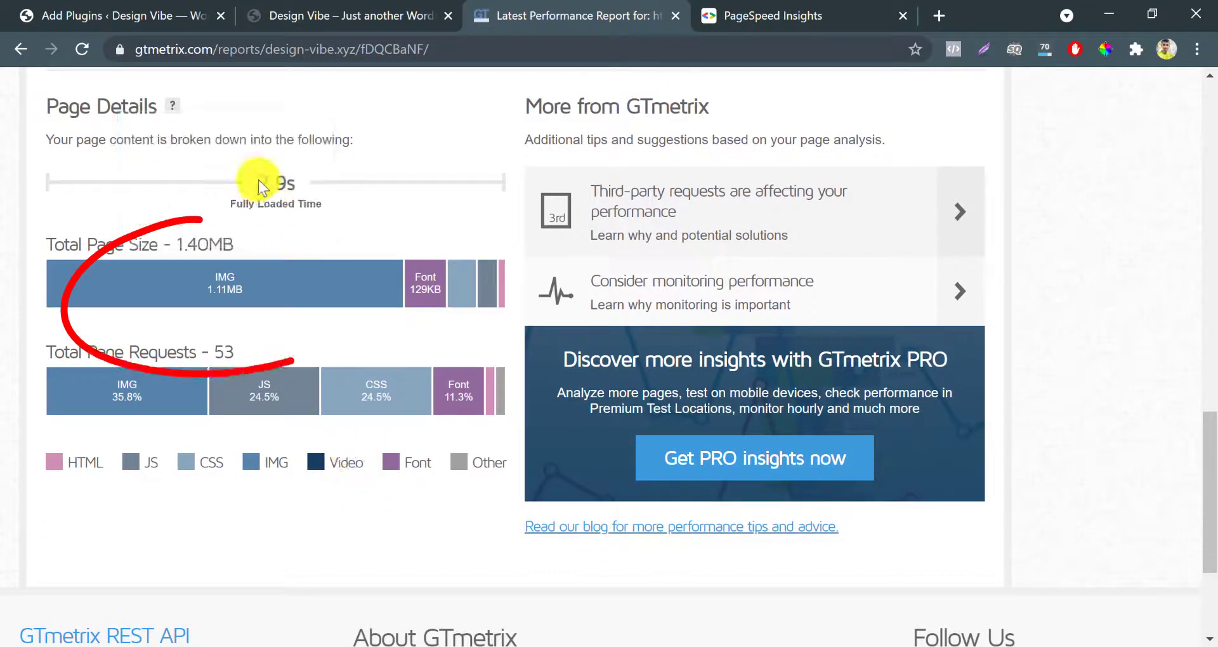
left_click_drag(258, 182, 292, 182)
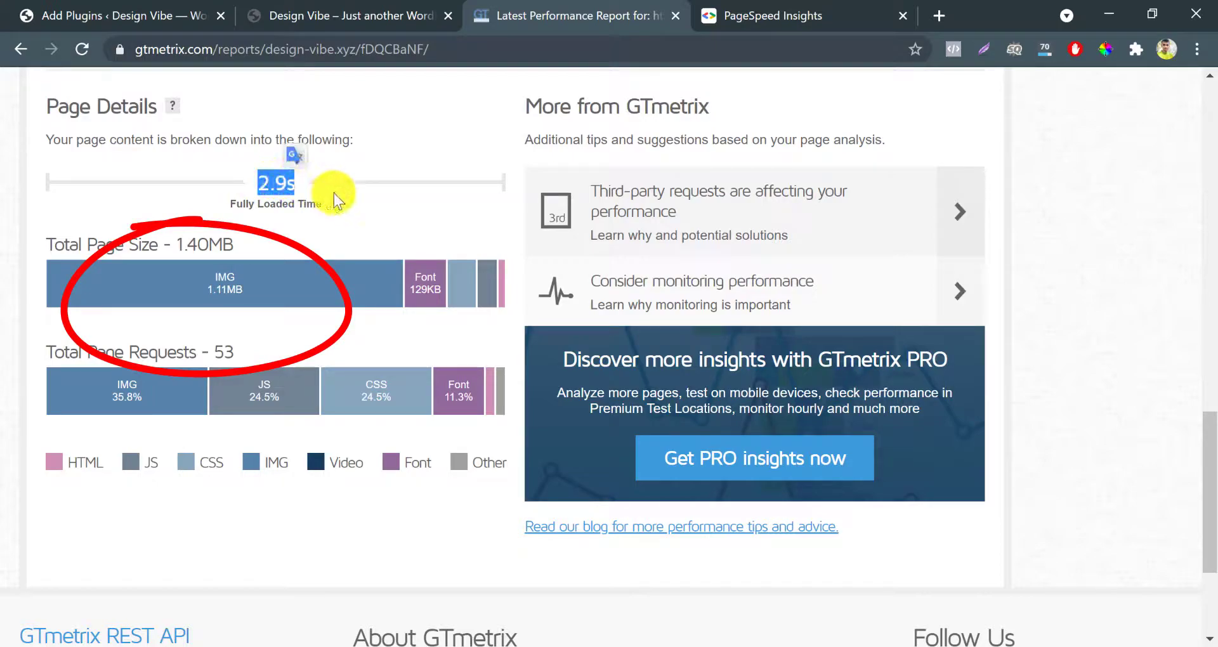
left_click(384, 208)
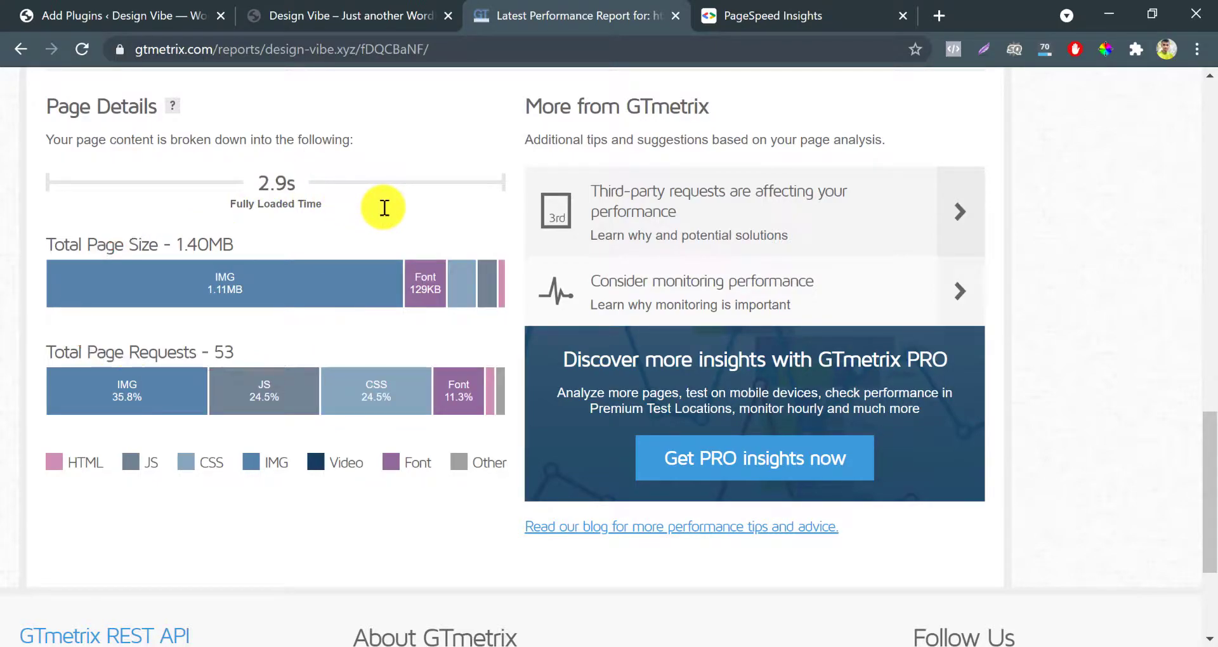
Step: Review the PageSpeed Insights results for the site, including the improvement opportunities and the mobile and desktop scores
left_click(772, 9)
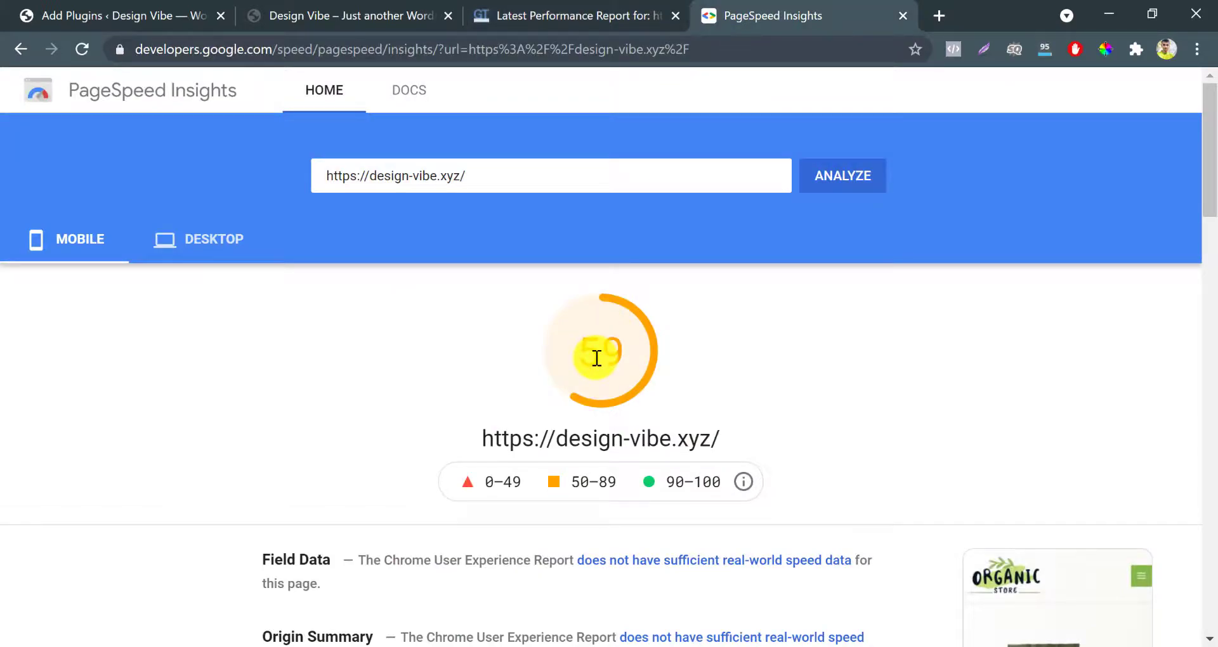
scroll(597, 358, "down", 15)
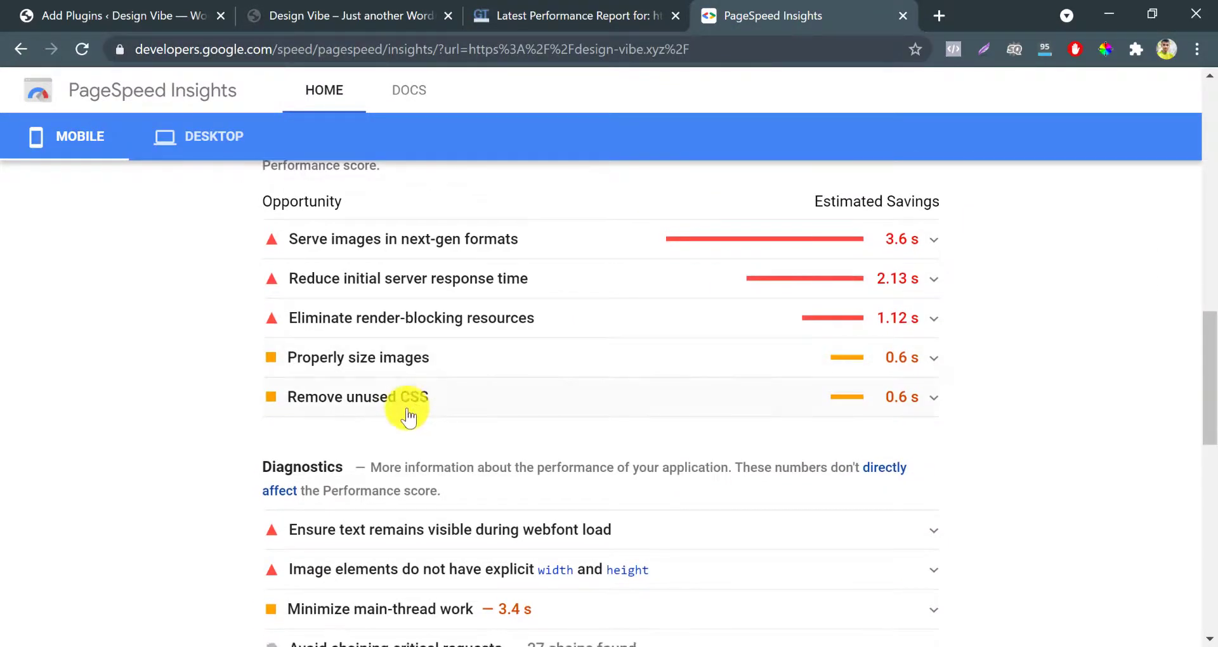
scroll(408, 416, "up", 15)
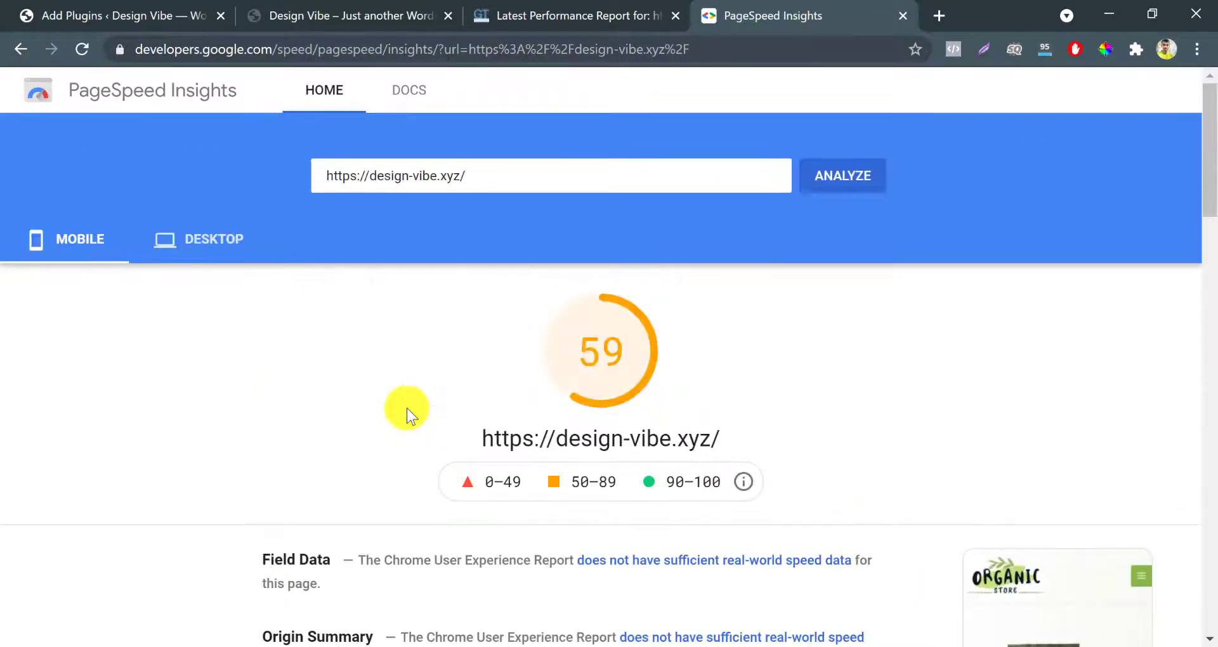
left_click(194, 254)
left_click(49, 246)
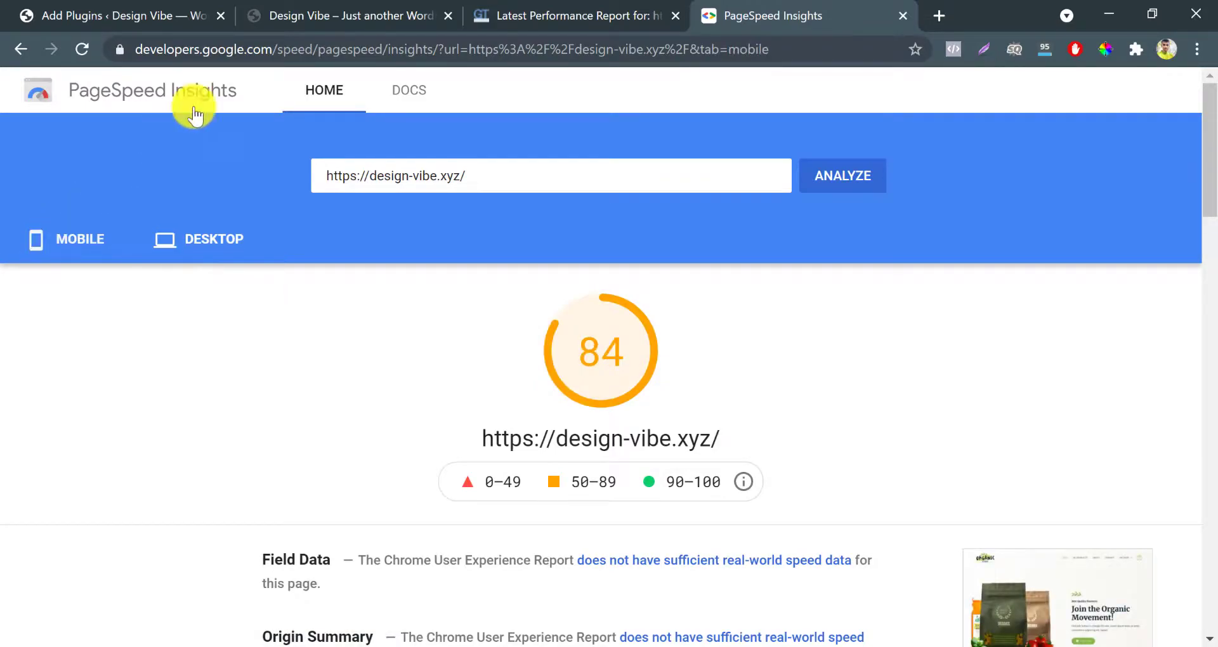
Step: Return to the WordPress plugin search results, install and activate Autoptimize, and open its settings
left_click(309, 13)
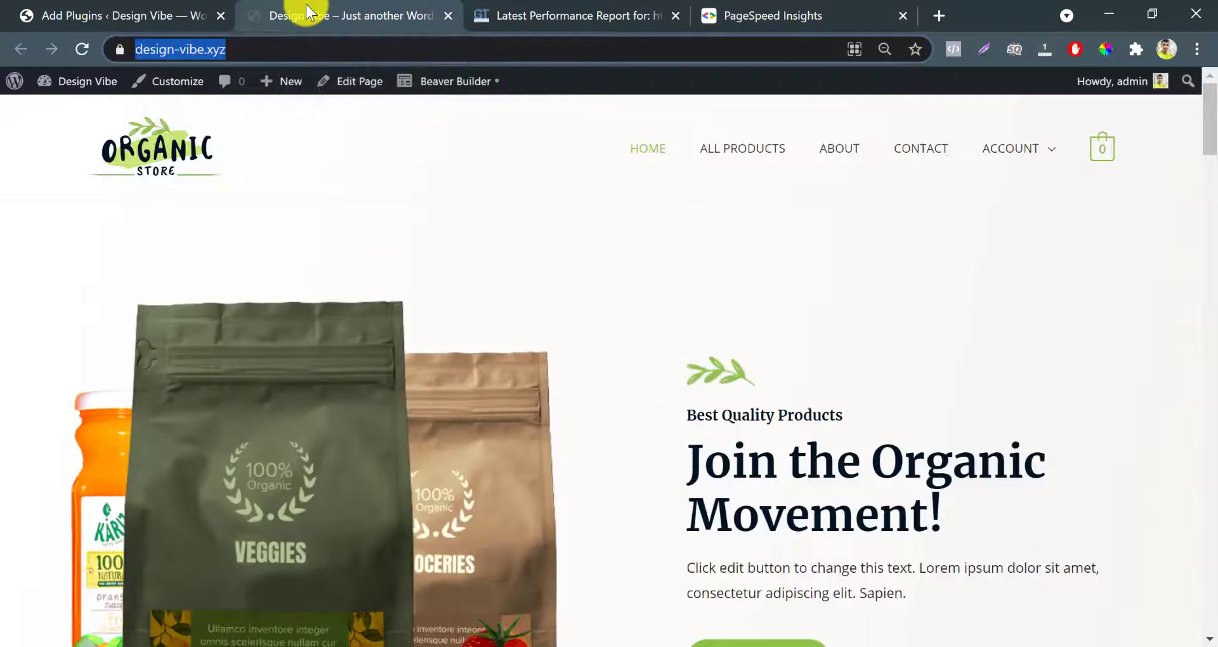
left_click(193, 16)
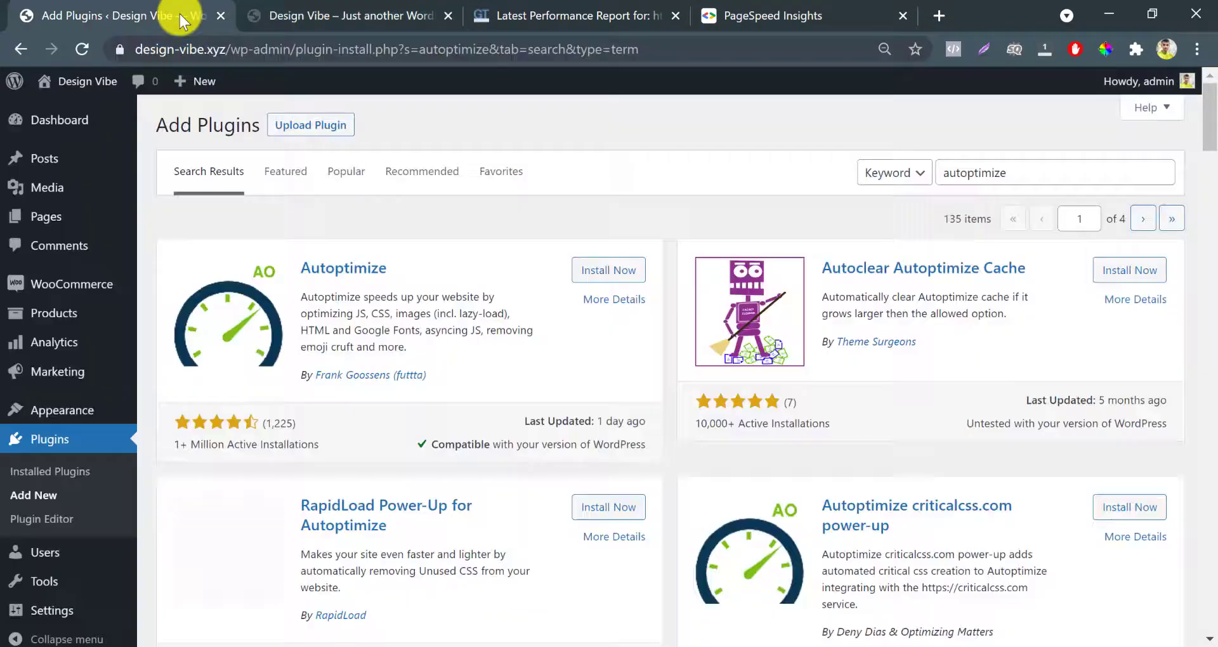
left_click(588, 272)
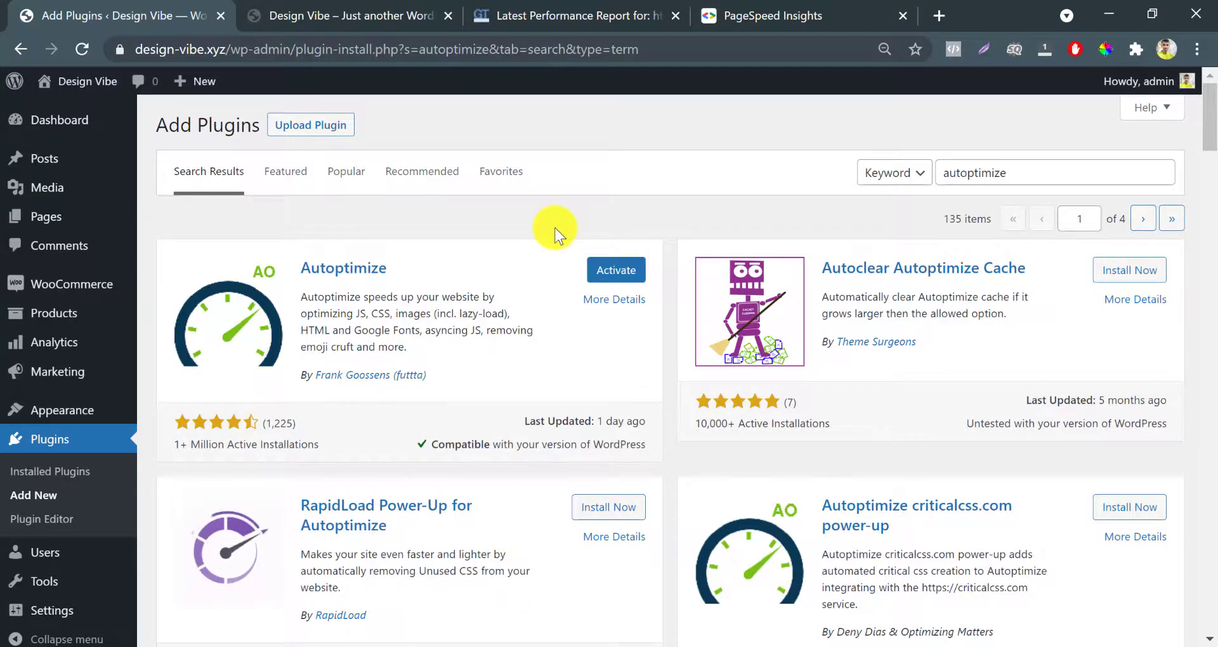
left_click(600, 273)
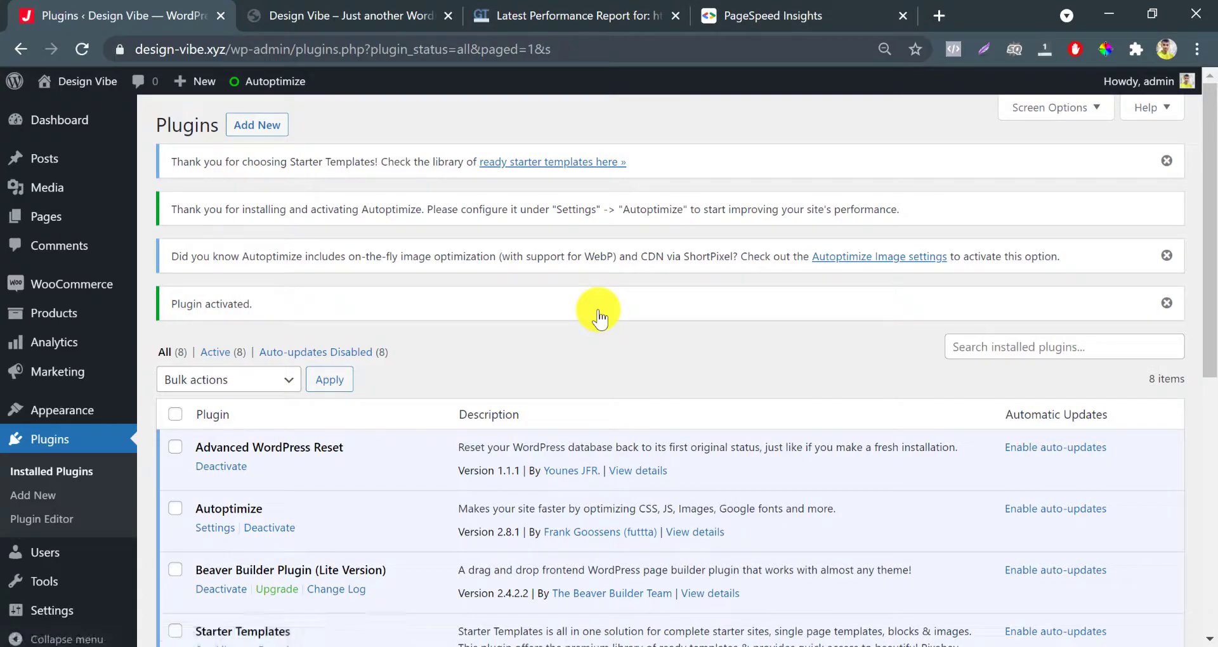
scroll(317, 323, "down", 1)
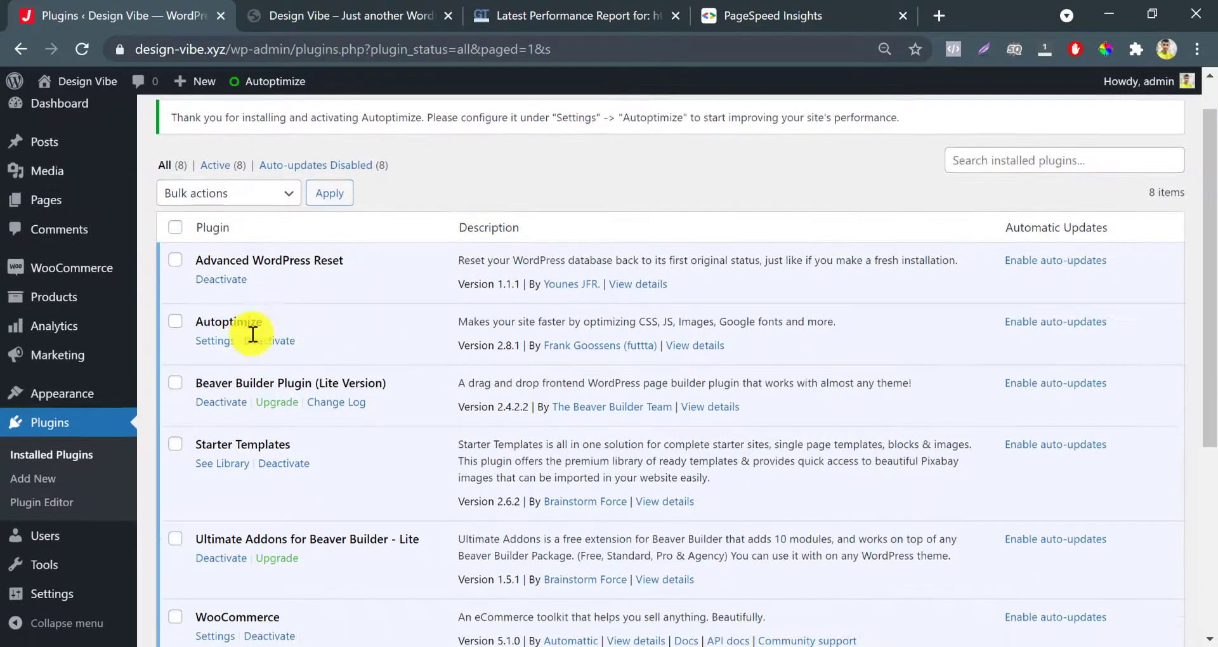
left_click(221, 342)
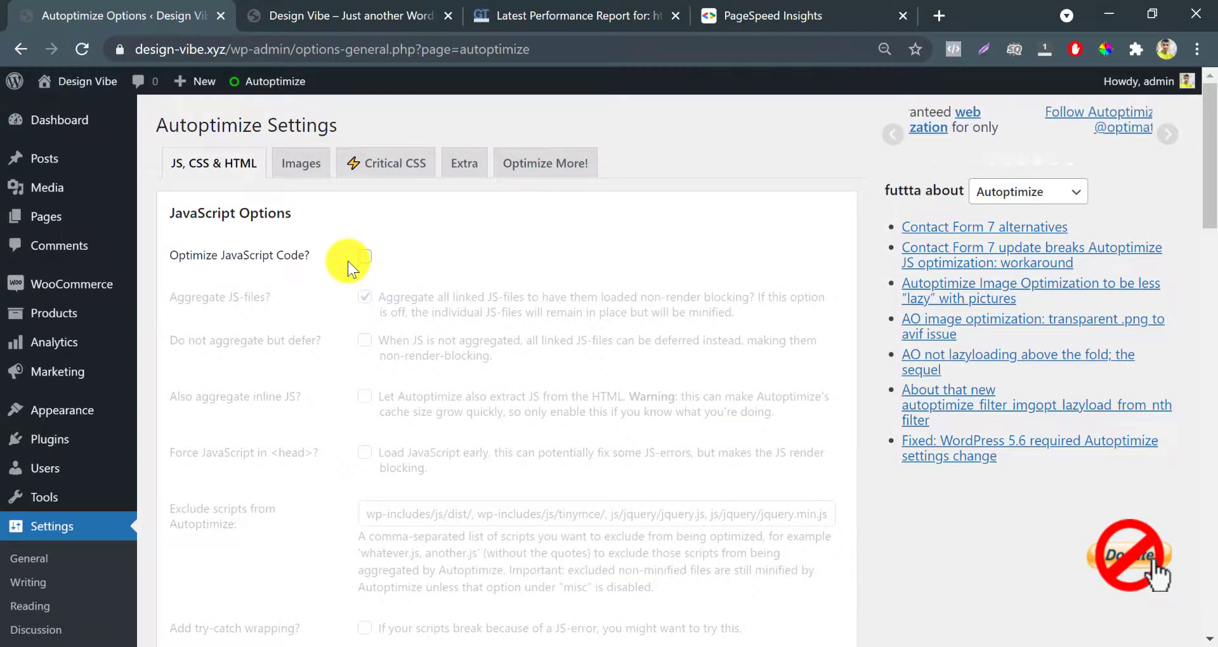
Step: Enable JavaScript code optimization with both JS-file aggregation and inline JS aggregation turned on
left_click(365, 256)
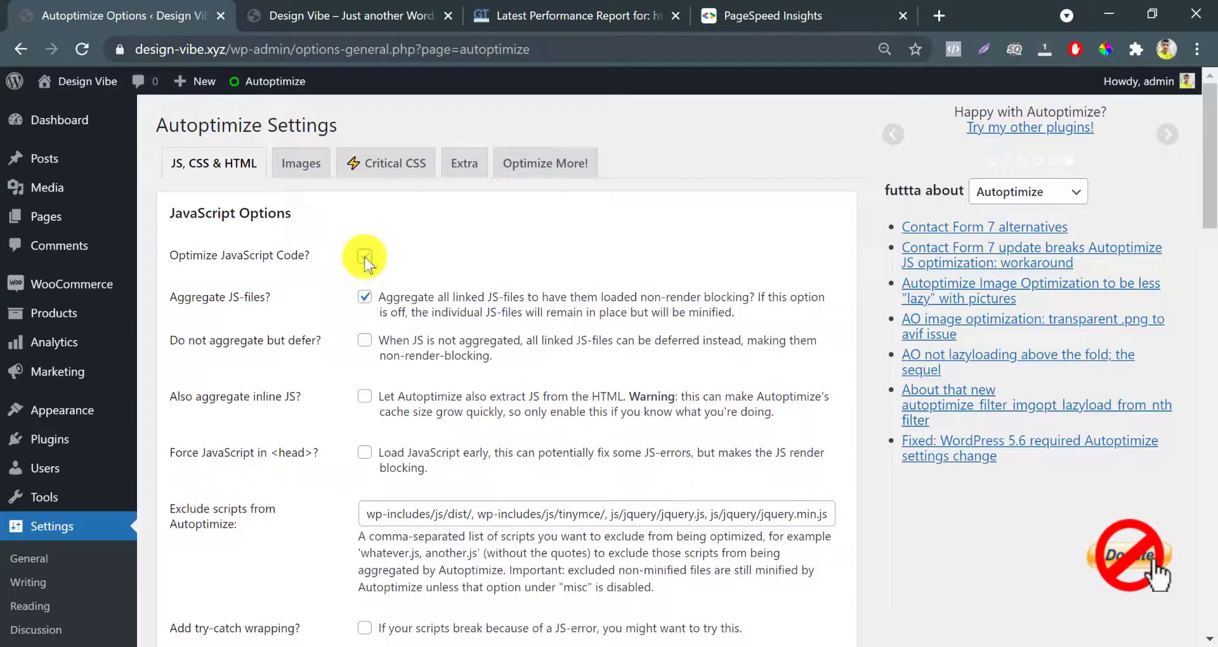
left_click(365, 346)
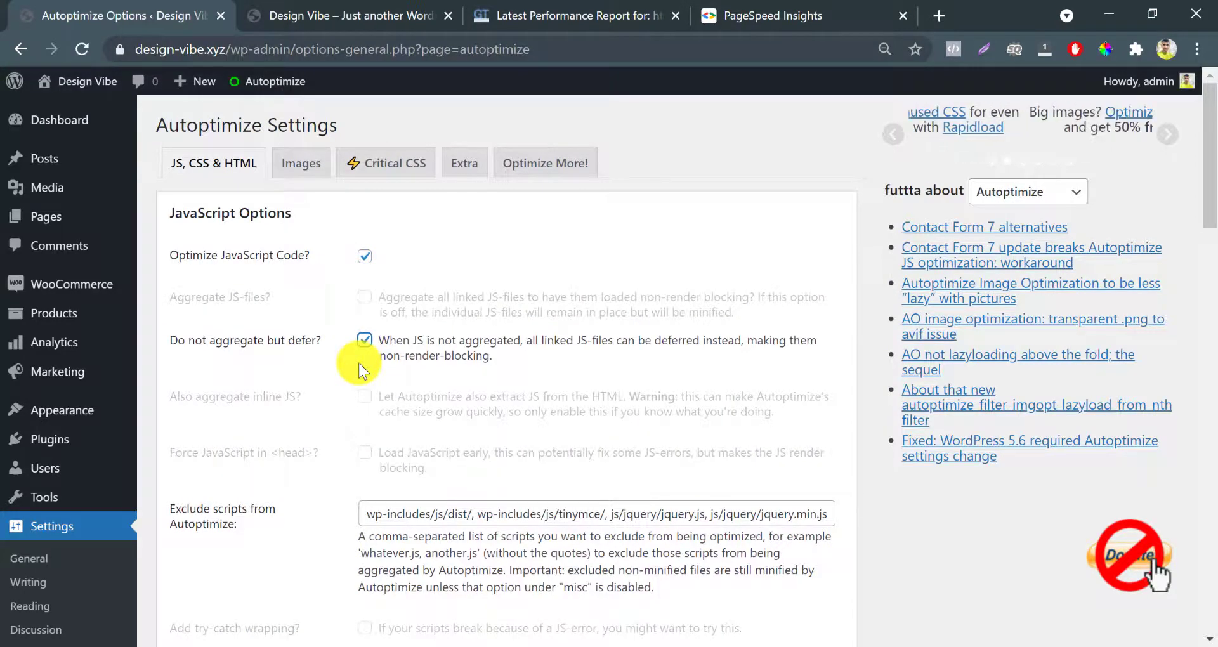
left_click(365, 297)
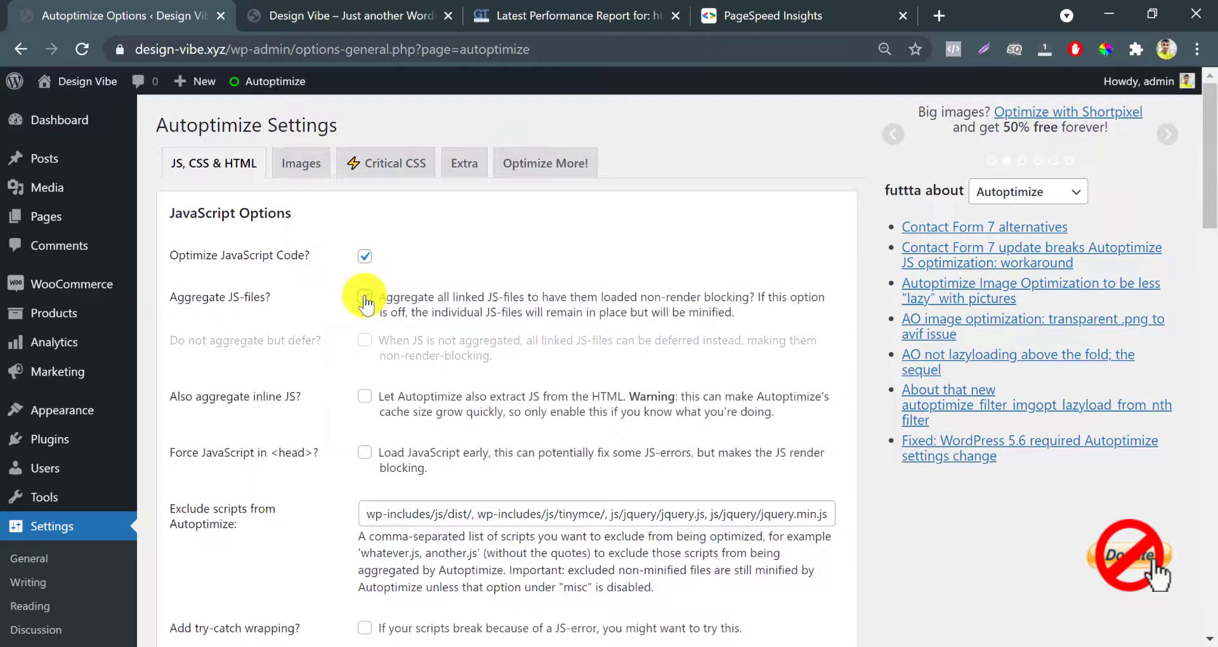
left_click(365, 298)
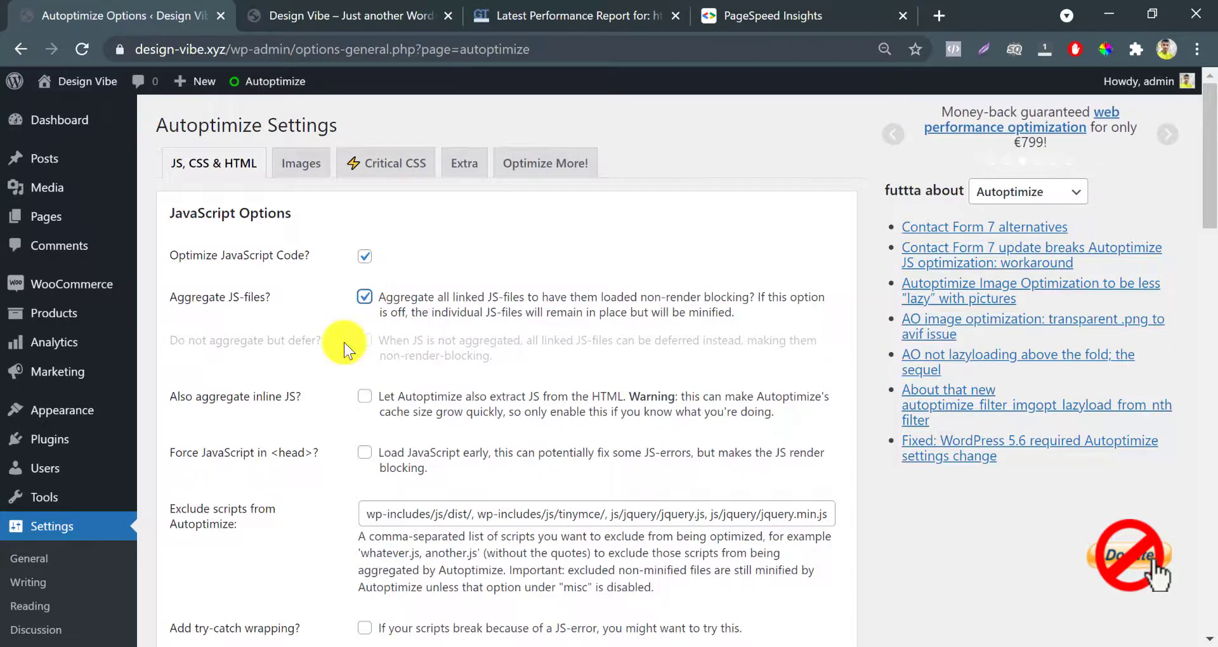
scroll(344, 342, "down", 1)
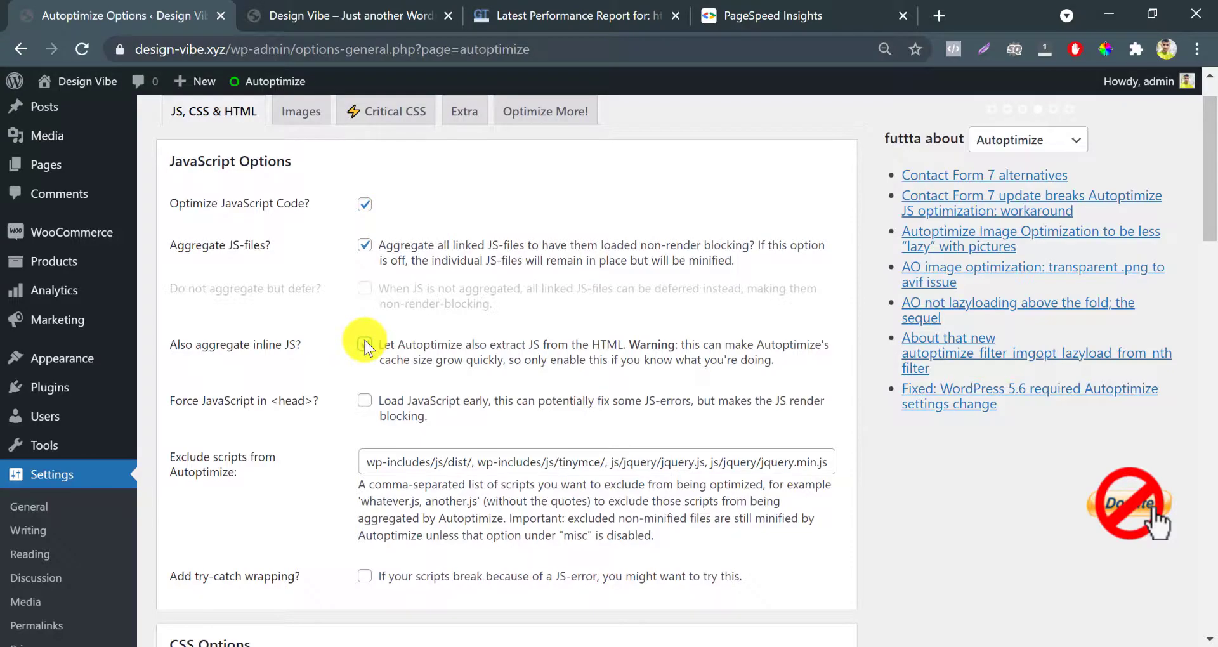
left_click(365, 344)
Step: Enable CSS code optimization and the generation of data: URIs for images in the CSS options
scroll(362, 343, "down", 5)
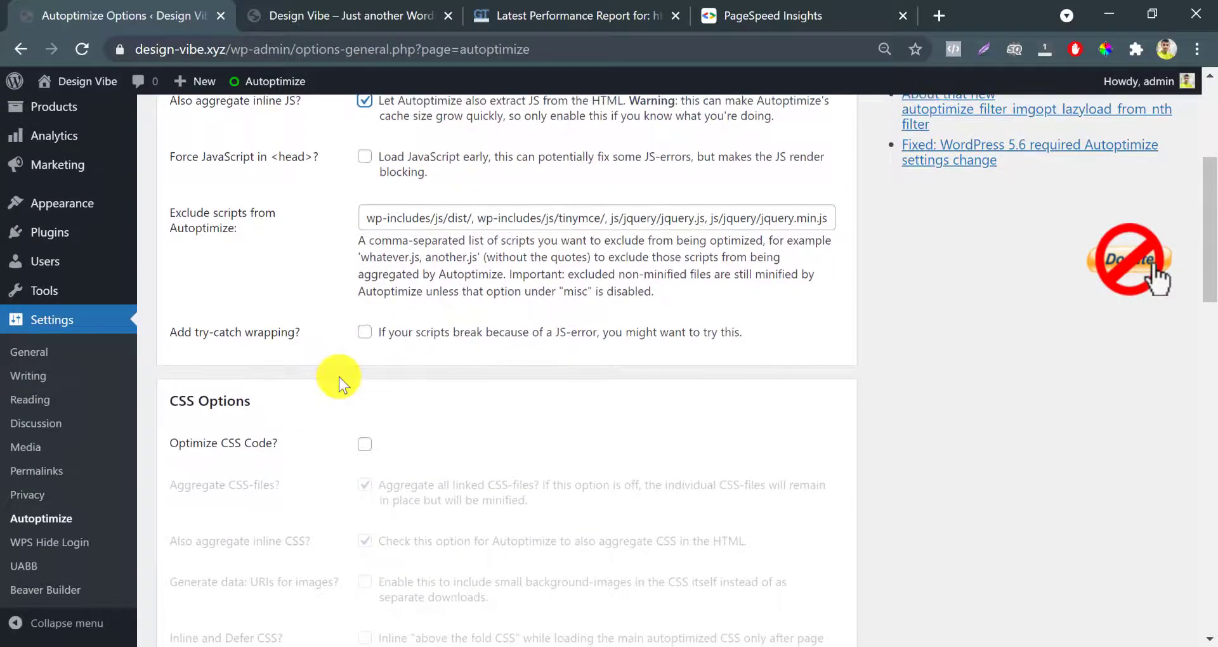
scroll(340, 384, "down", 1)
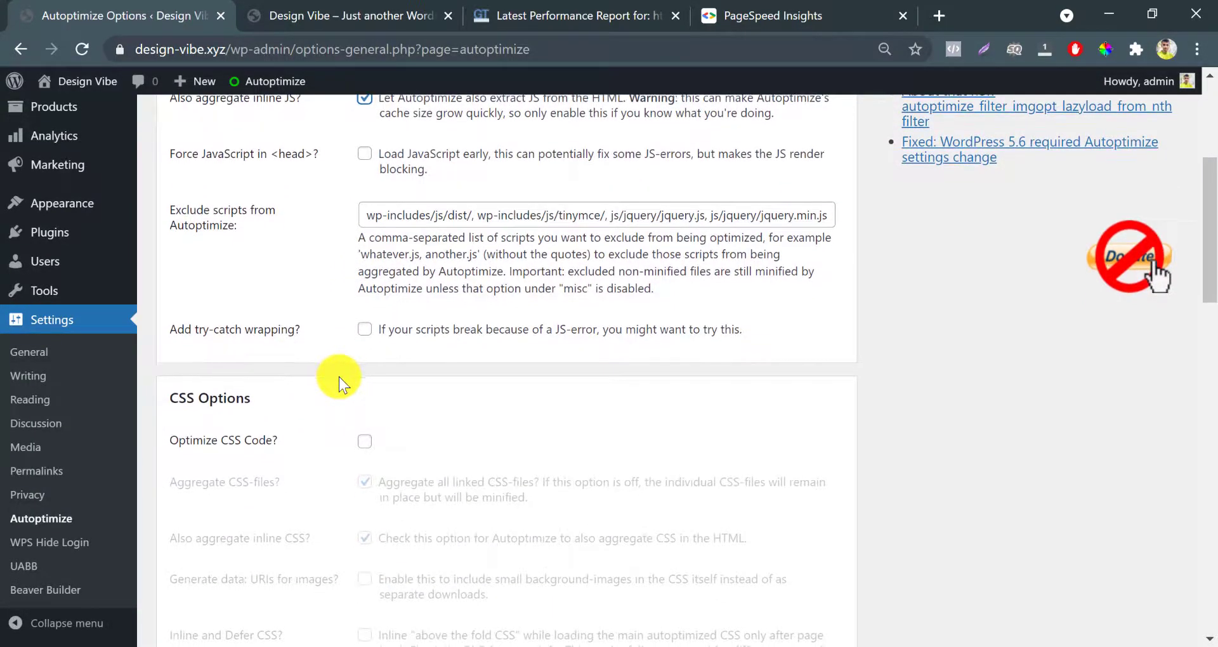
scroll(341, 384, "down", 1)
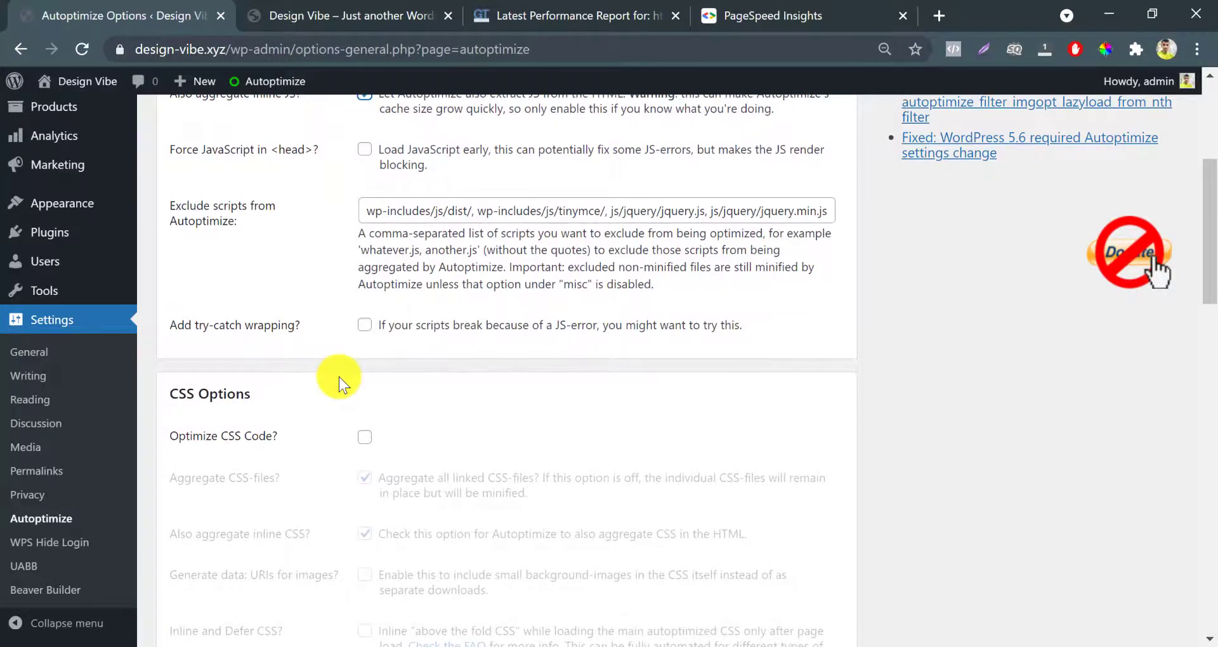
scroll(341, 384, "down", 1)
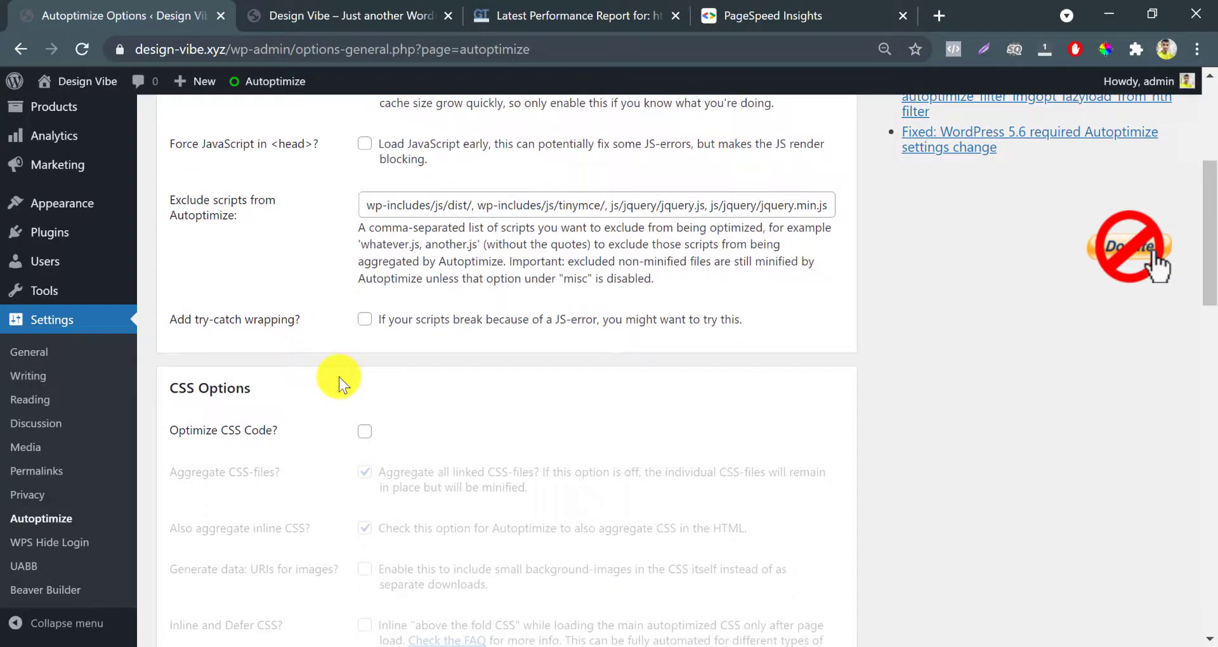
scroll(340, 384, "down", 2)
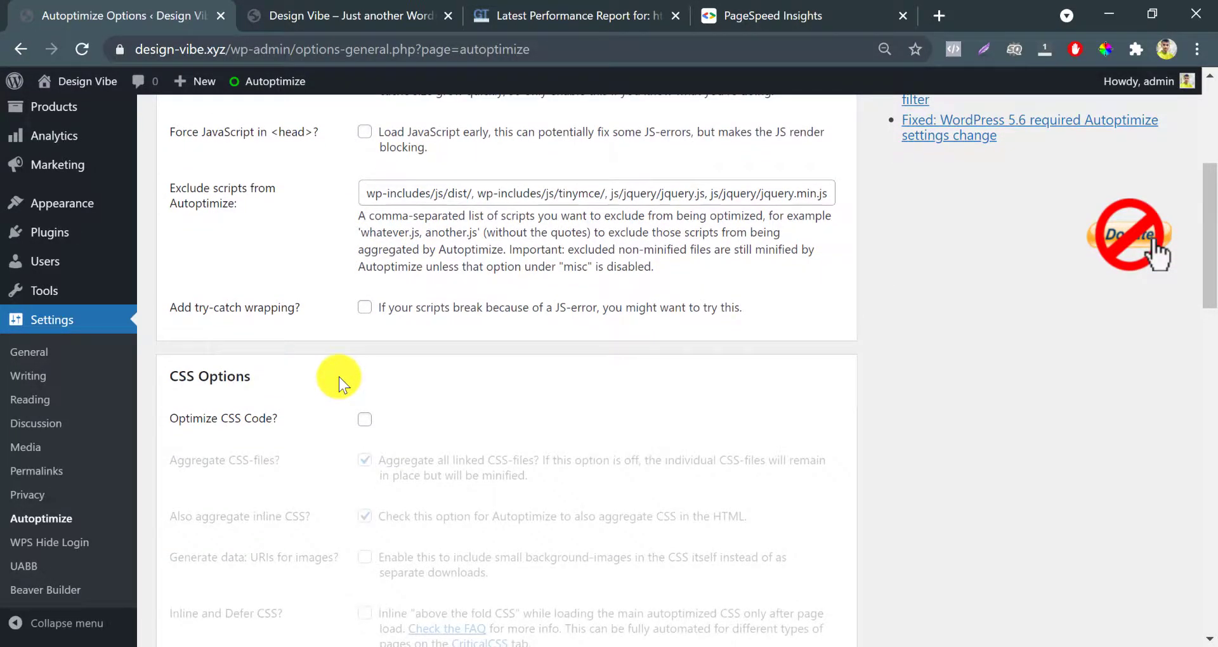
scroll(339, 384, "down", 3)
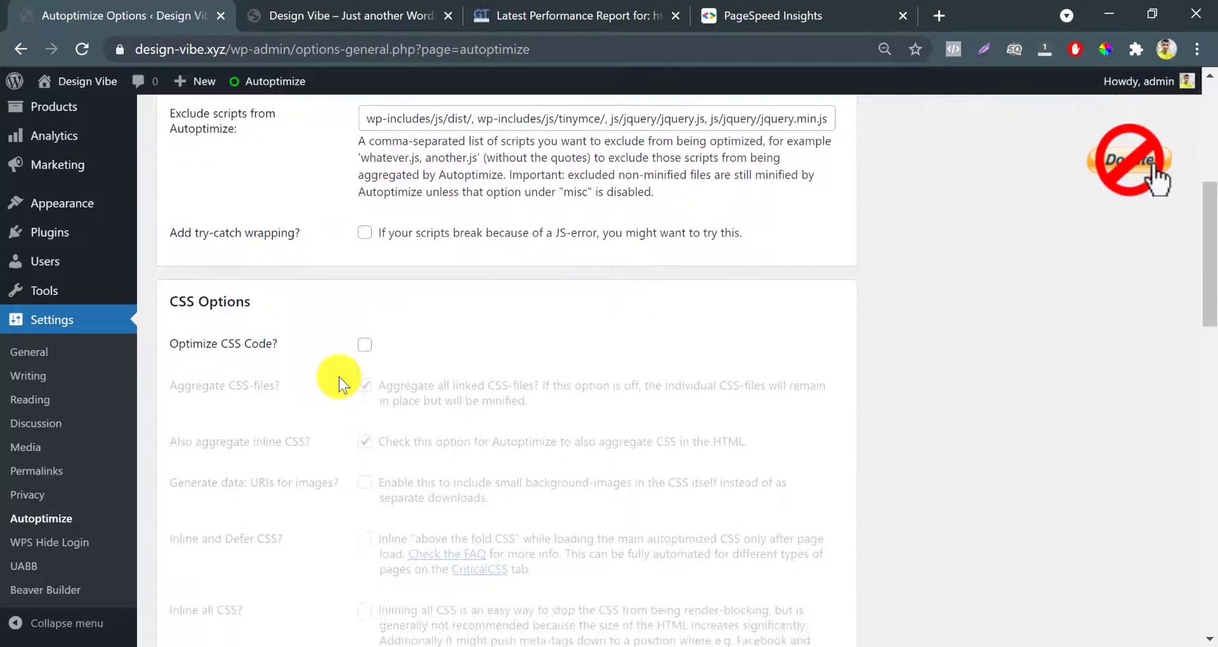
scroll(339, 383, "down", 2)
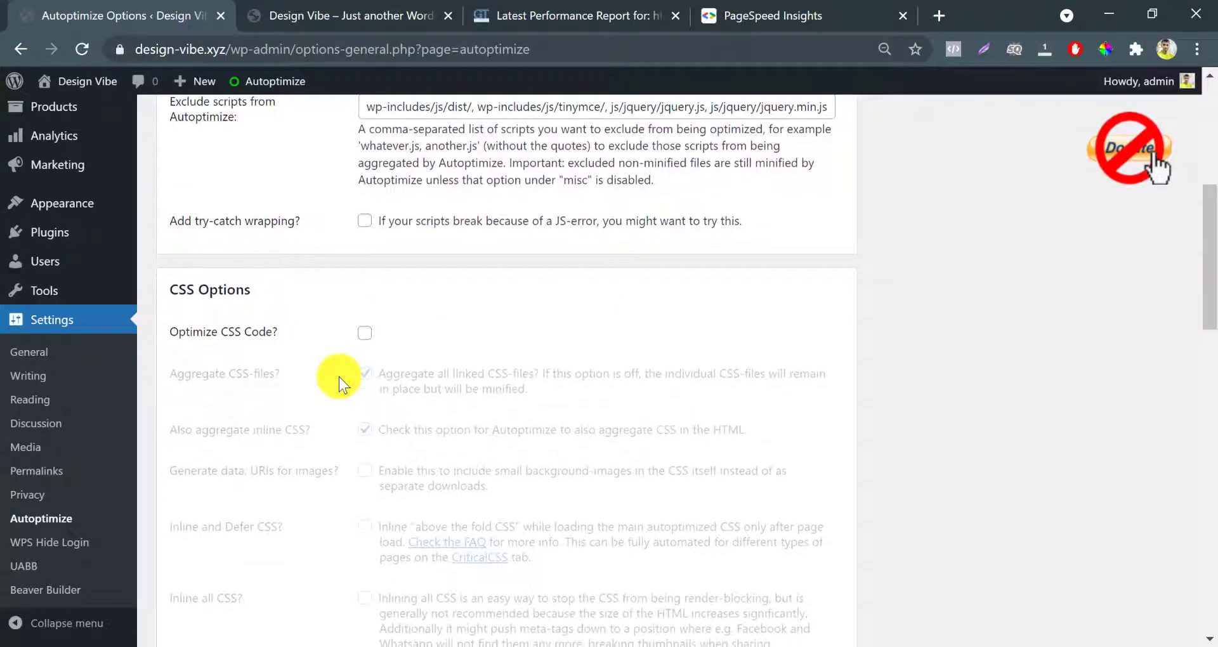
left_click(364, 339)
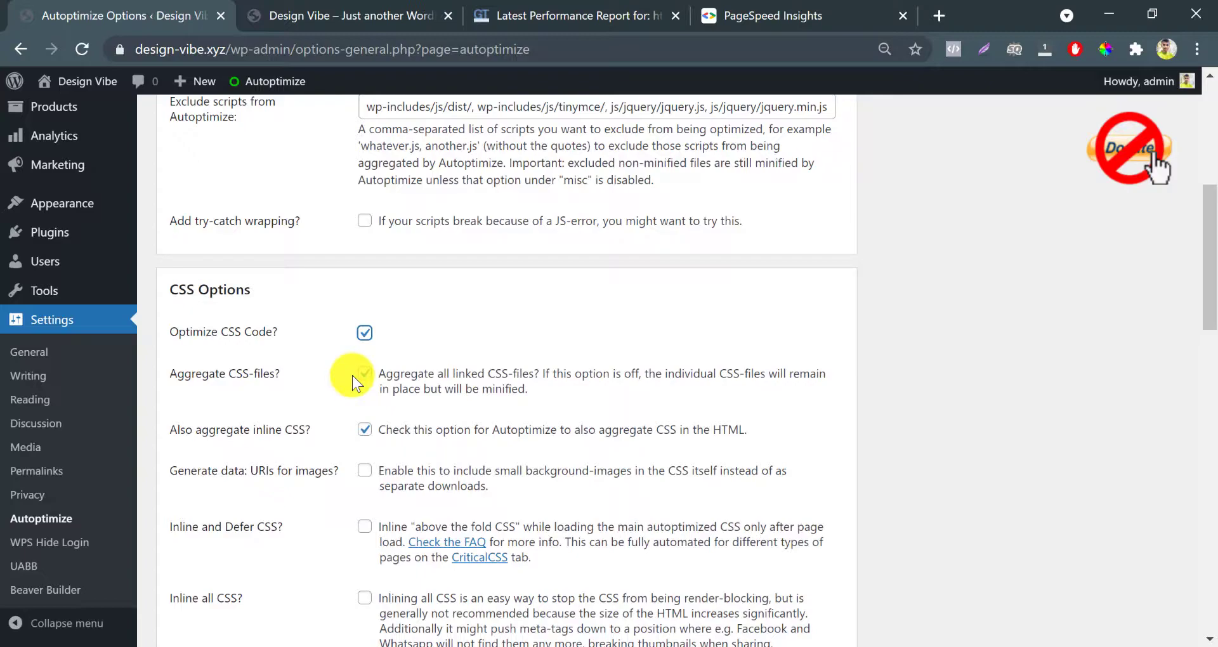
scroll(352, 379, "down", 3)
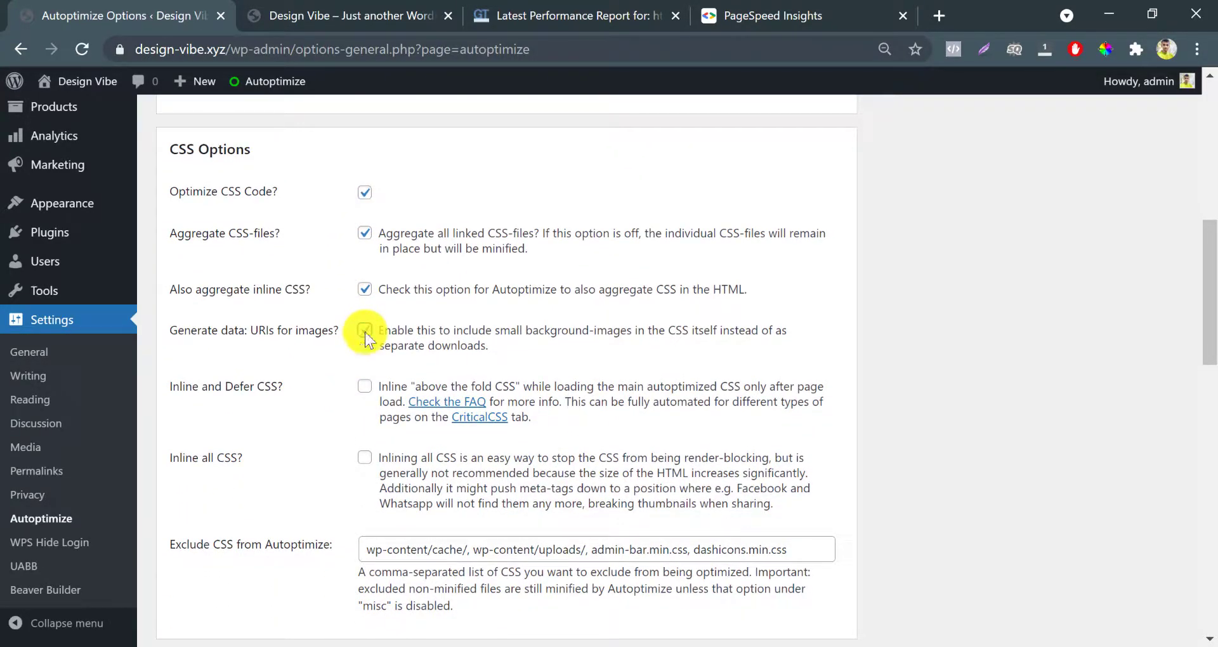
left_click(365, 331)
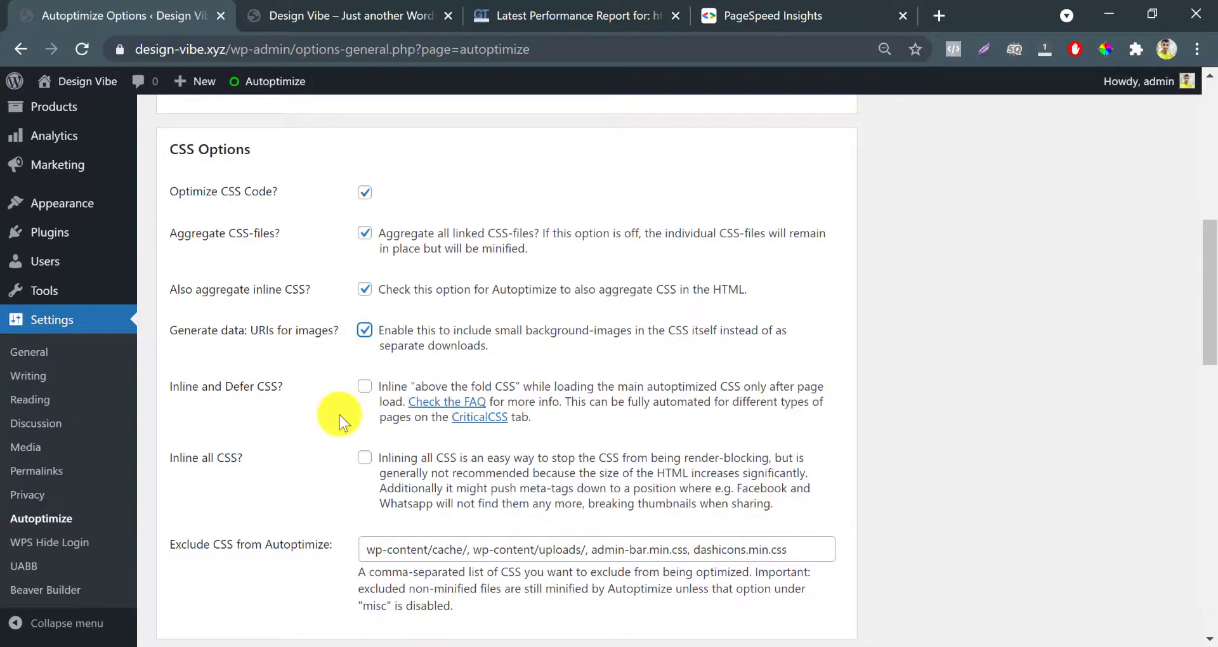
Step: Enable HTML code optimization and go through the remaining CDN, cache and miscellaneous options
scroll(340, 417, "down", 7)
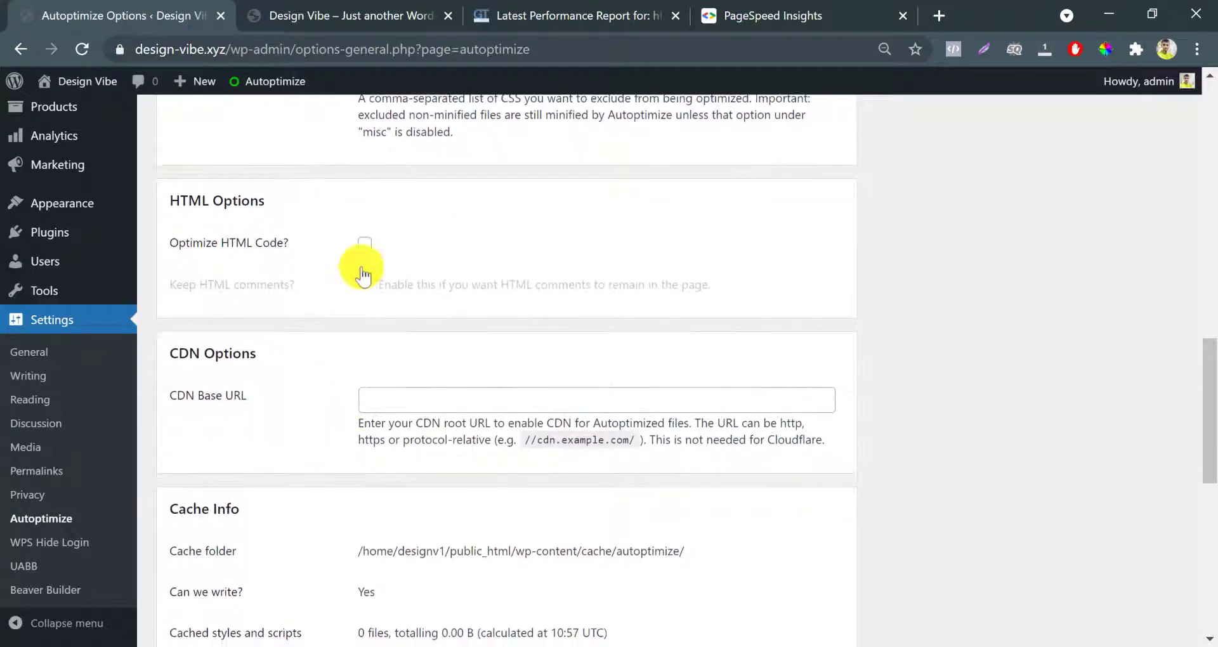
left_click(365, 244)
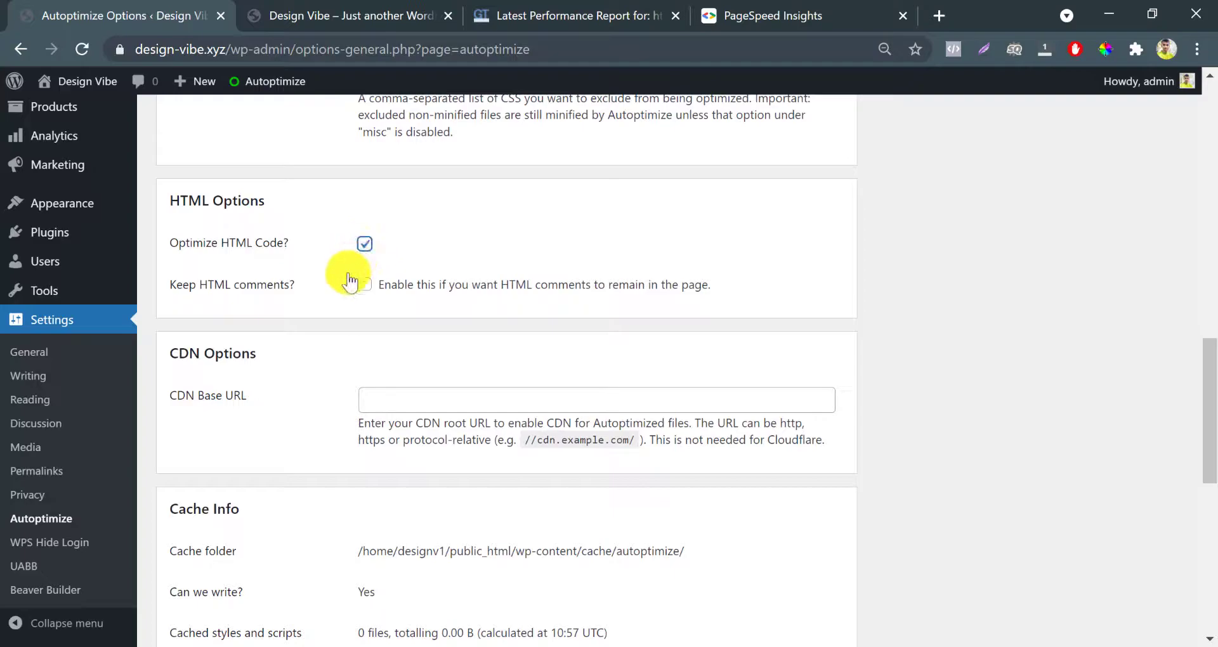
scroll(402, 268, "down", 2)
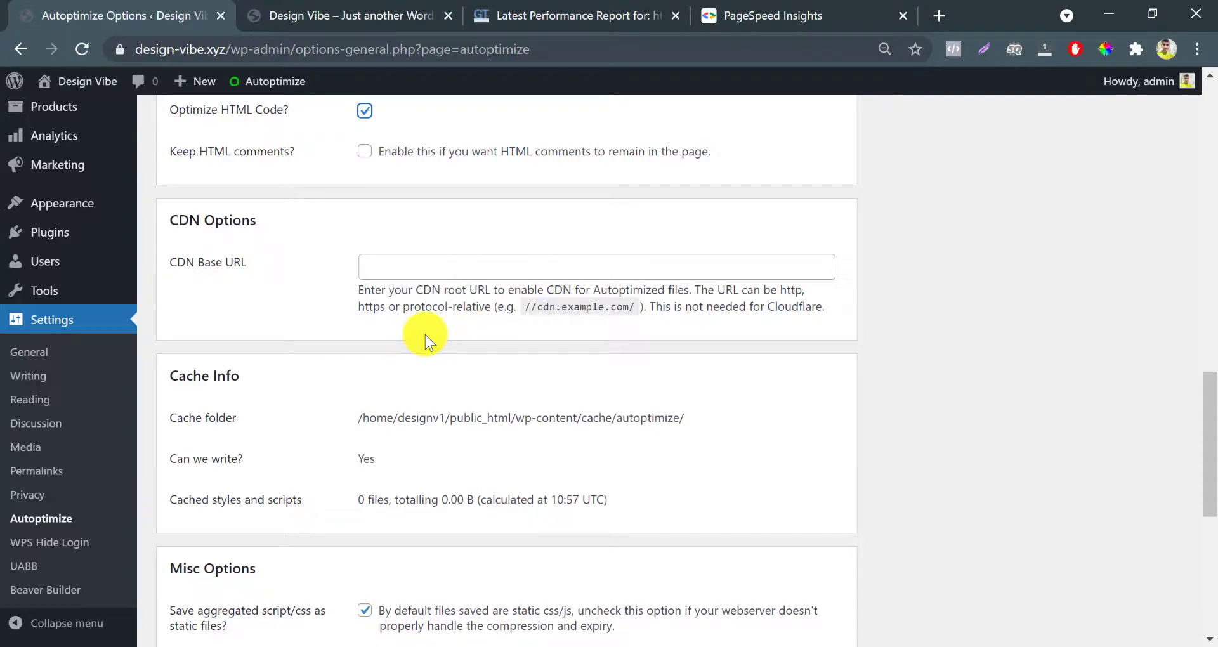
scroll(425, 335, "down", 7)
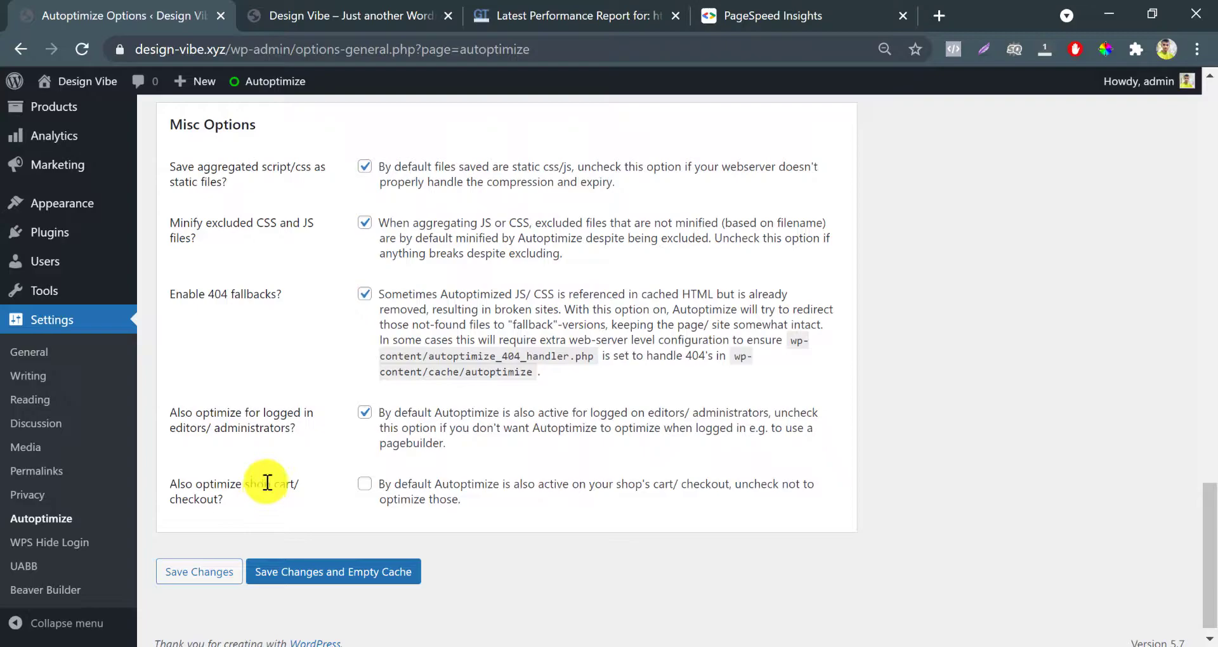
Step: Switch to the store's front end and view the best selling products and the Assorted Coffee product page
left_click(362, 14)
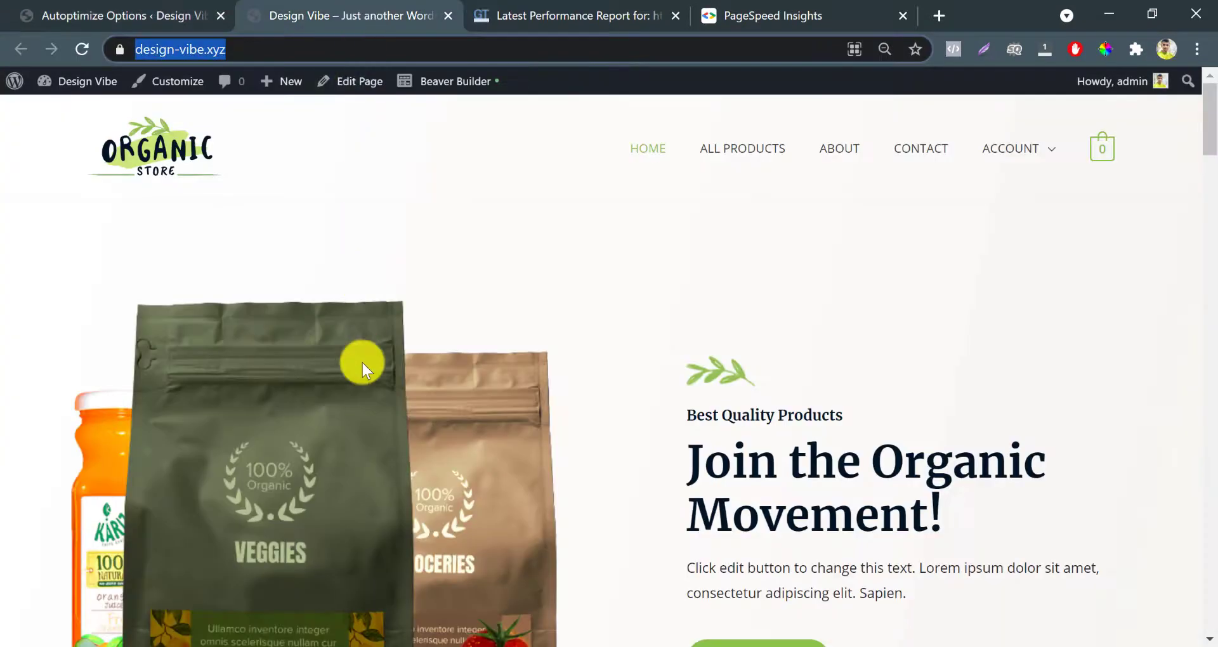
scroll(363, 363, "down", 10)
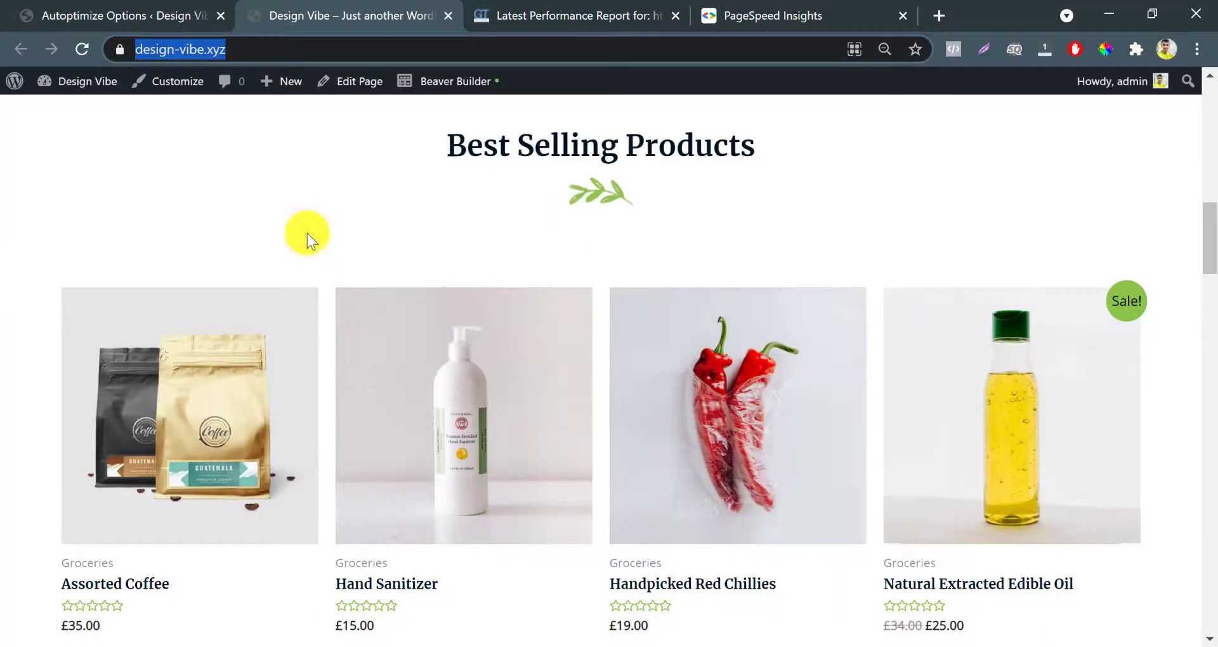
left_click(307, 234)
scroll(254, 226, "down", 3)
left_click(199, 221)
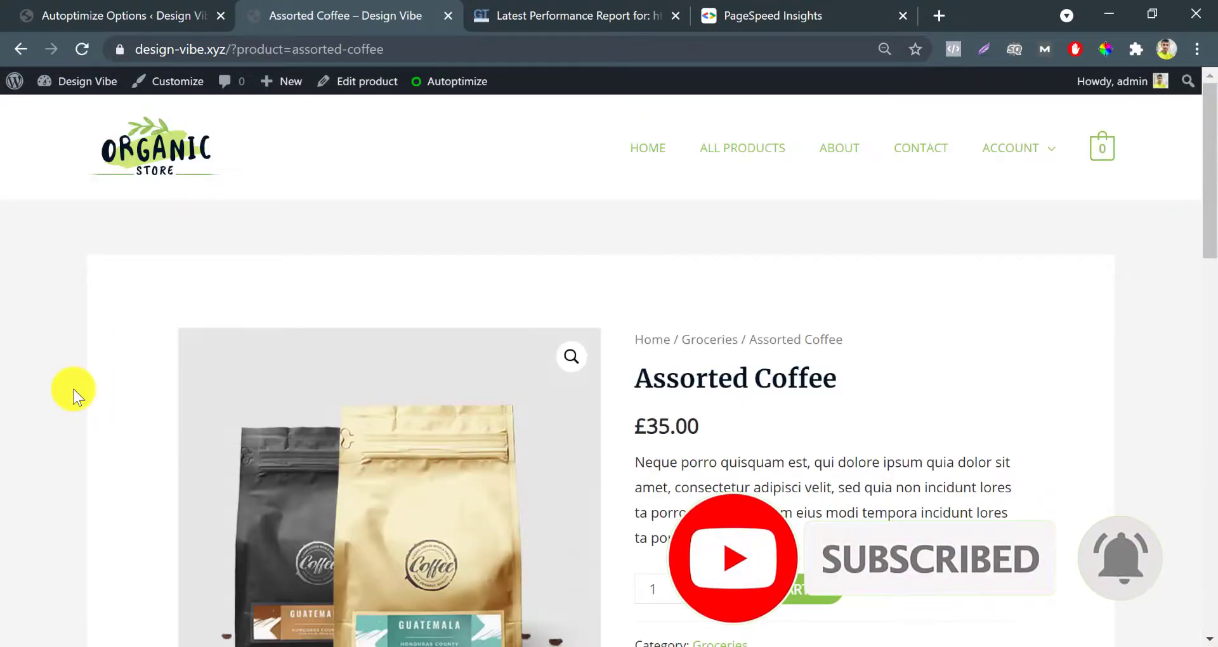
scroll(796, 570, "down", 3)
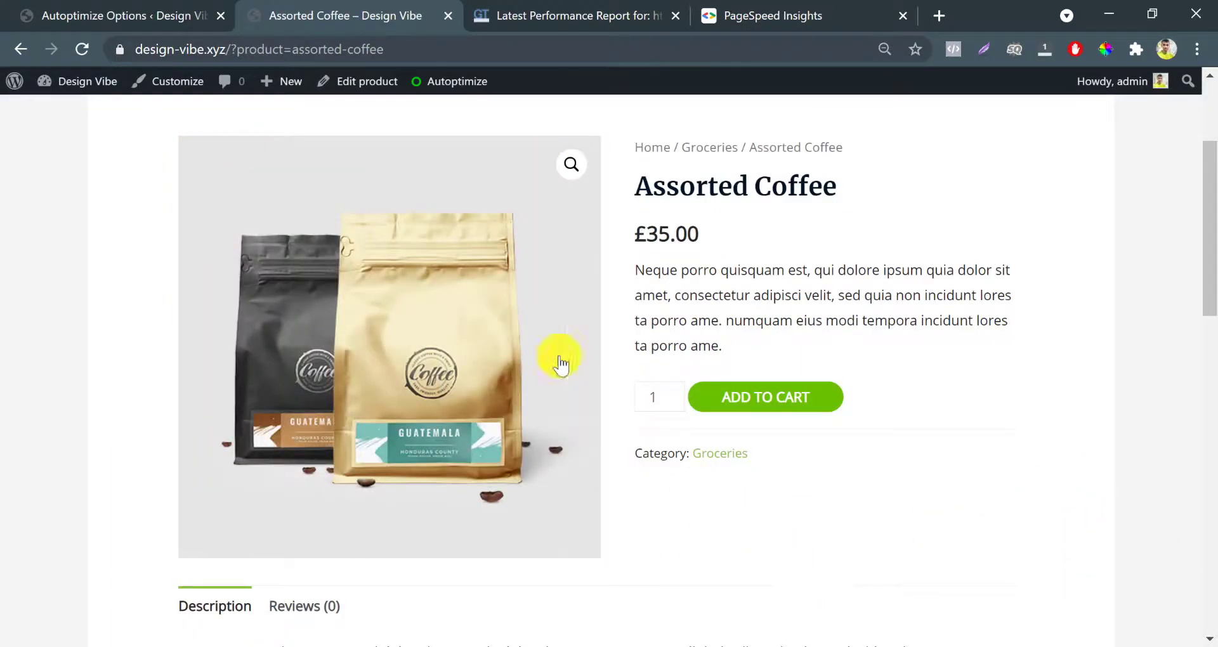
Step: Return to the Autoptimize settings, save the changes and empty the cache
left_click(178, 13)
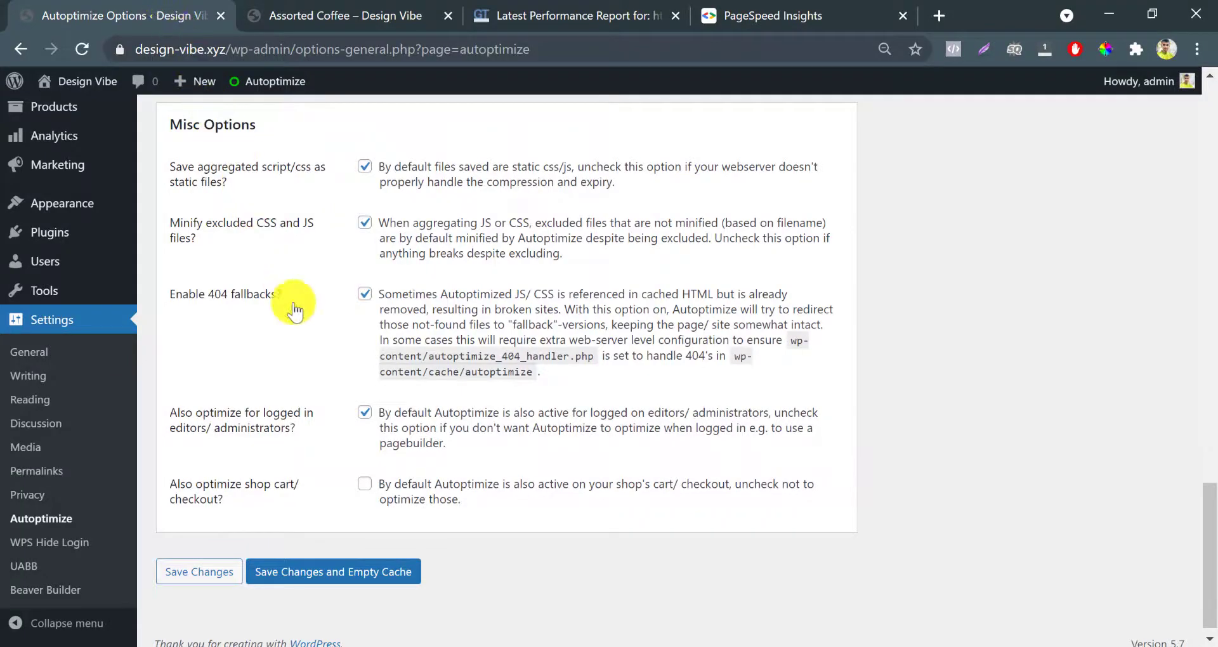
left_click(275, 575)
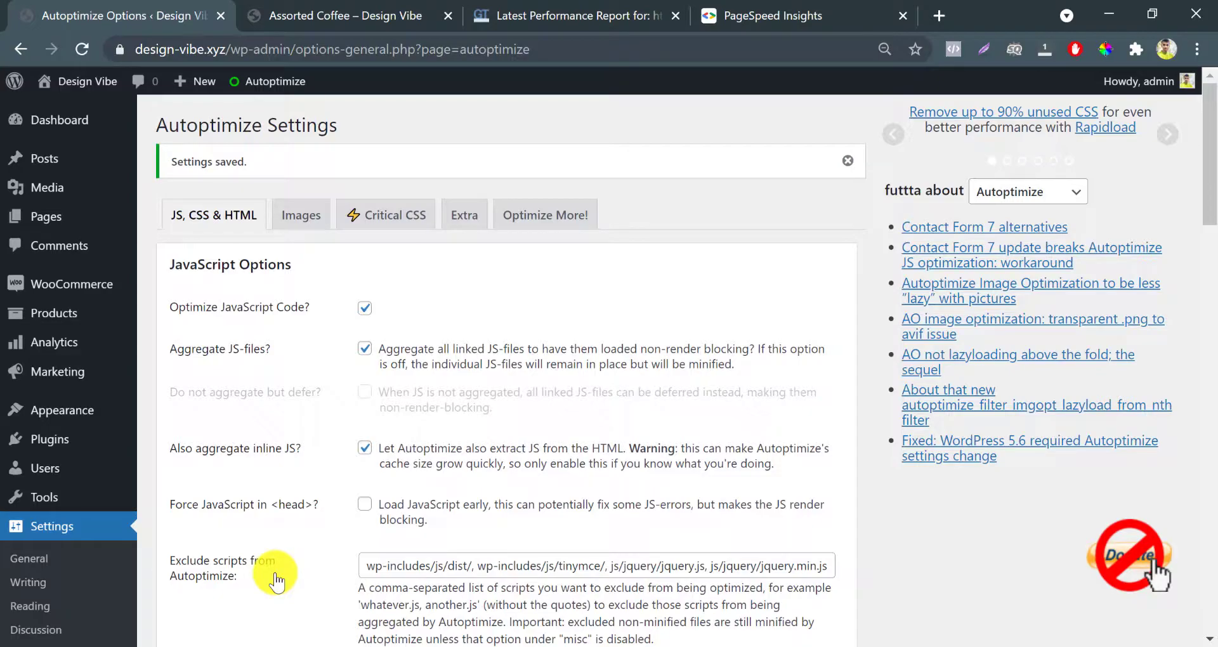
scroll(275, 578, "down", 8)
scroll(277, 579, "up", 8)
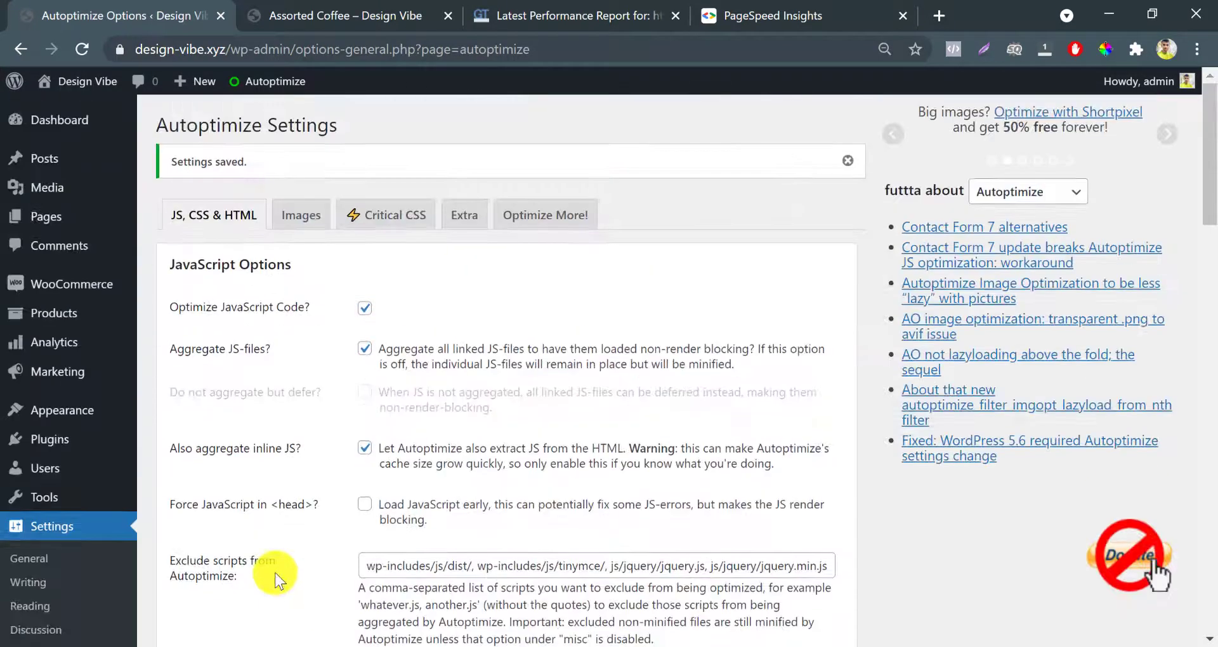
Step: Reload the store's homepage from the product page and check its sections down to the featured brands
left_click(299, 14)
scroll(138, 133, "up", 3)
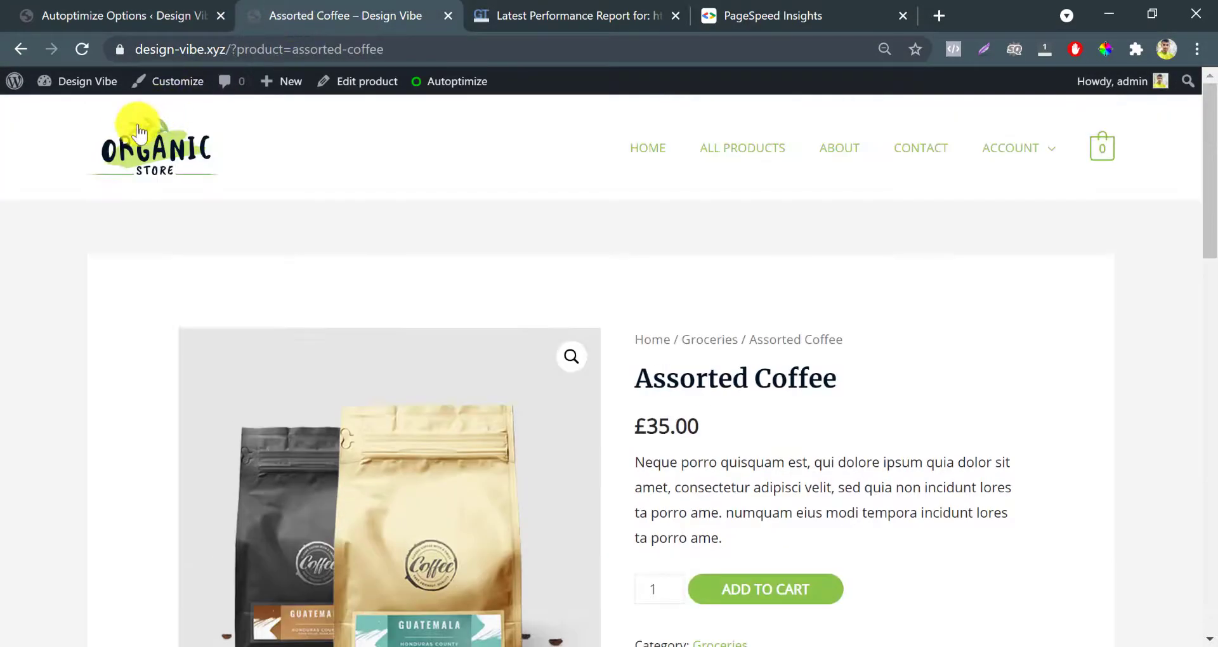
left_click(124, 145)
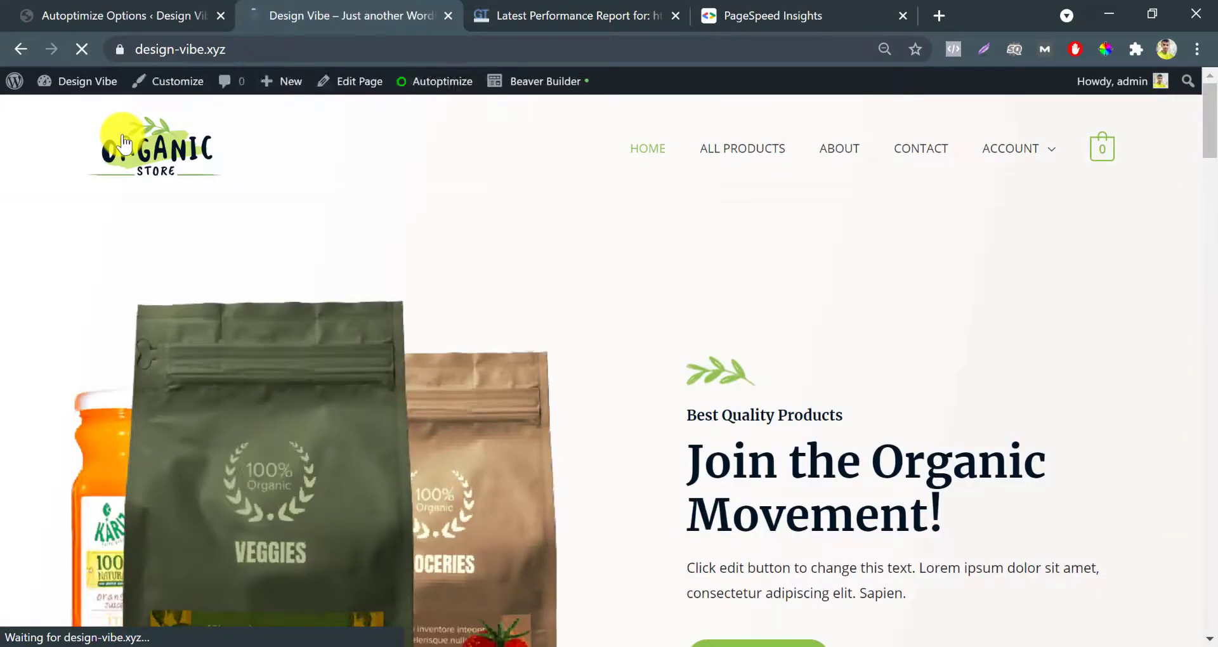
scroll(538, 355, "down", 6)
scroll(538, 360, "down", 12)
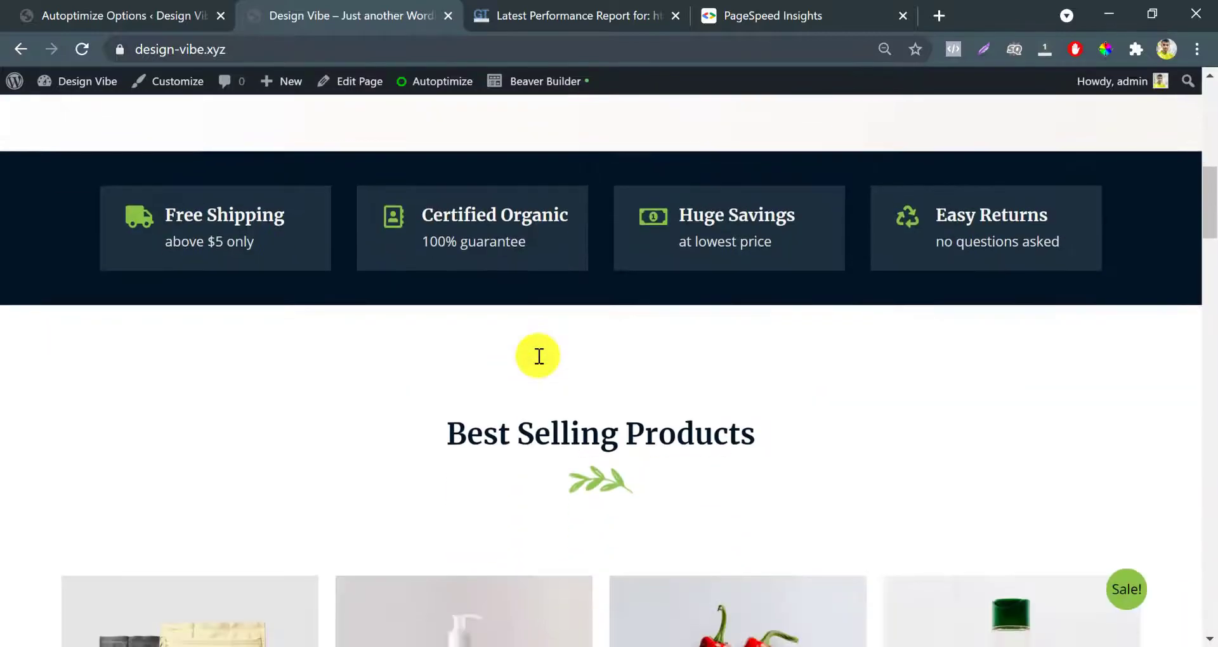
scroll(538, 358, "down", 15)
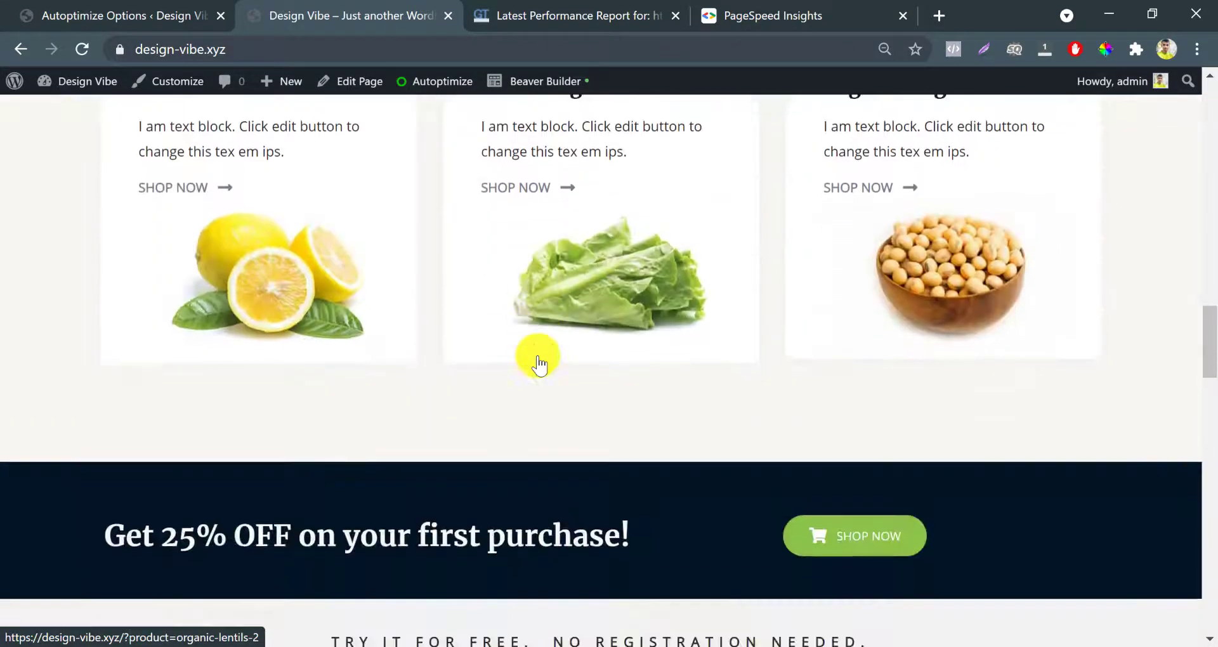
scroll(538, 360, "down", 15)
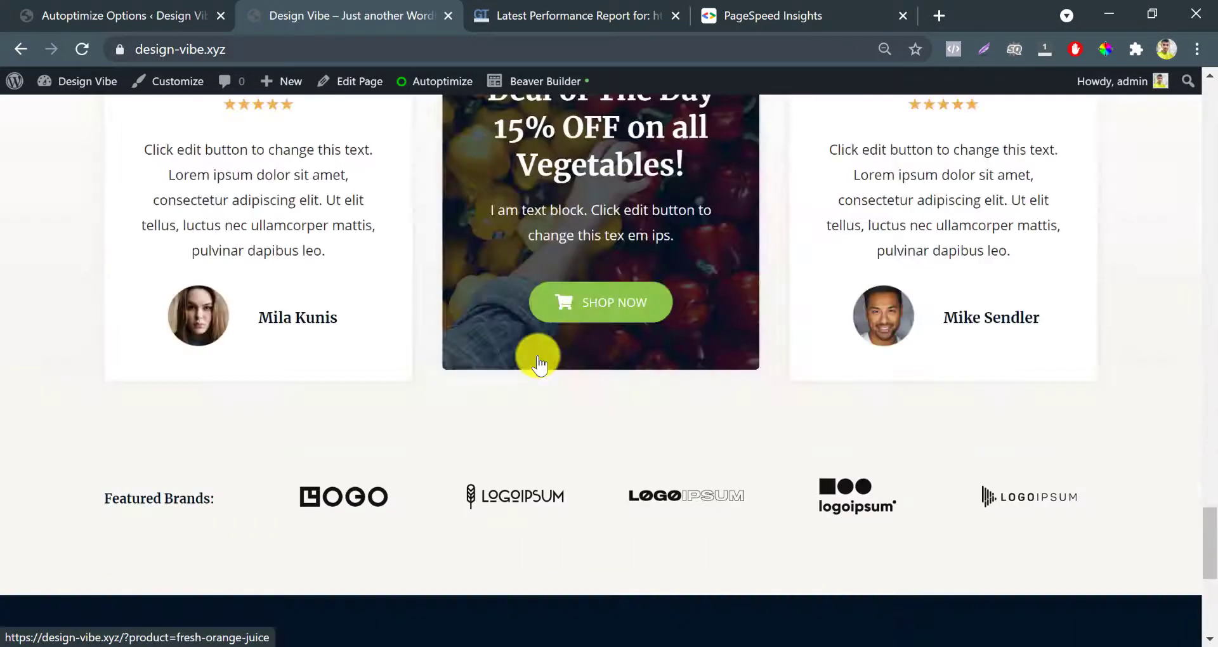
key("Home")
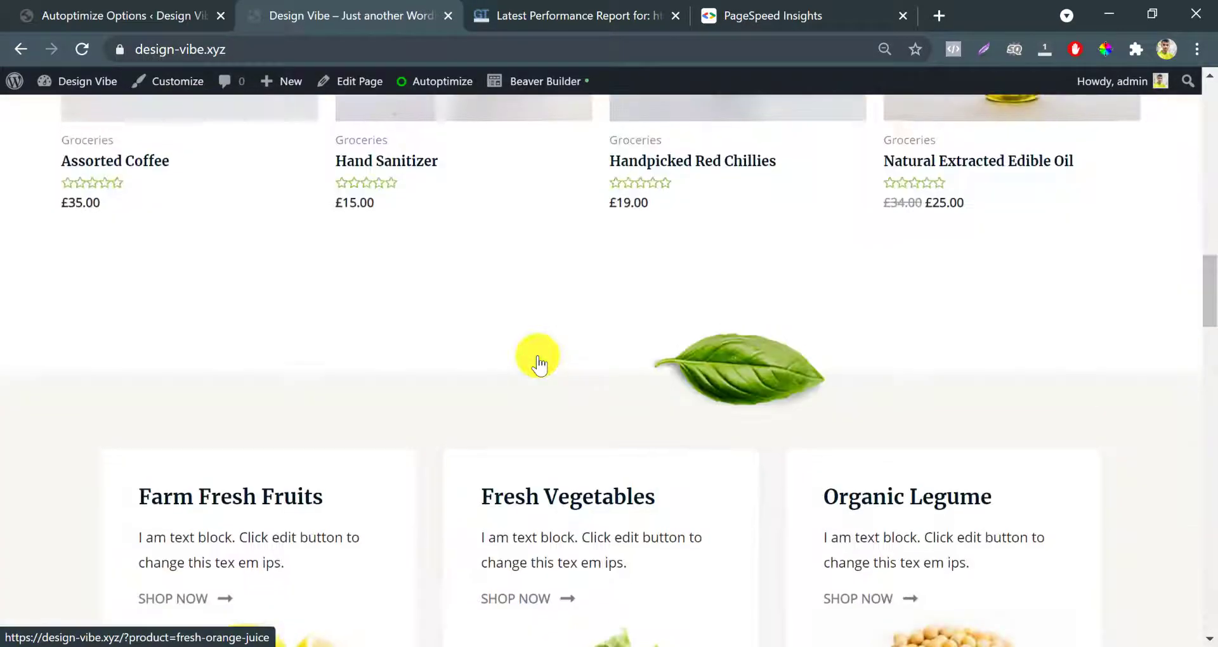
Step: Return to the Autoptimize settings and enable on-the-fly image optimization served from Shortpixel's global CDN
left_click(123, 18)
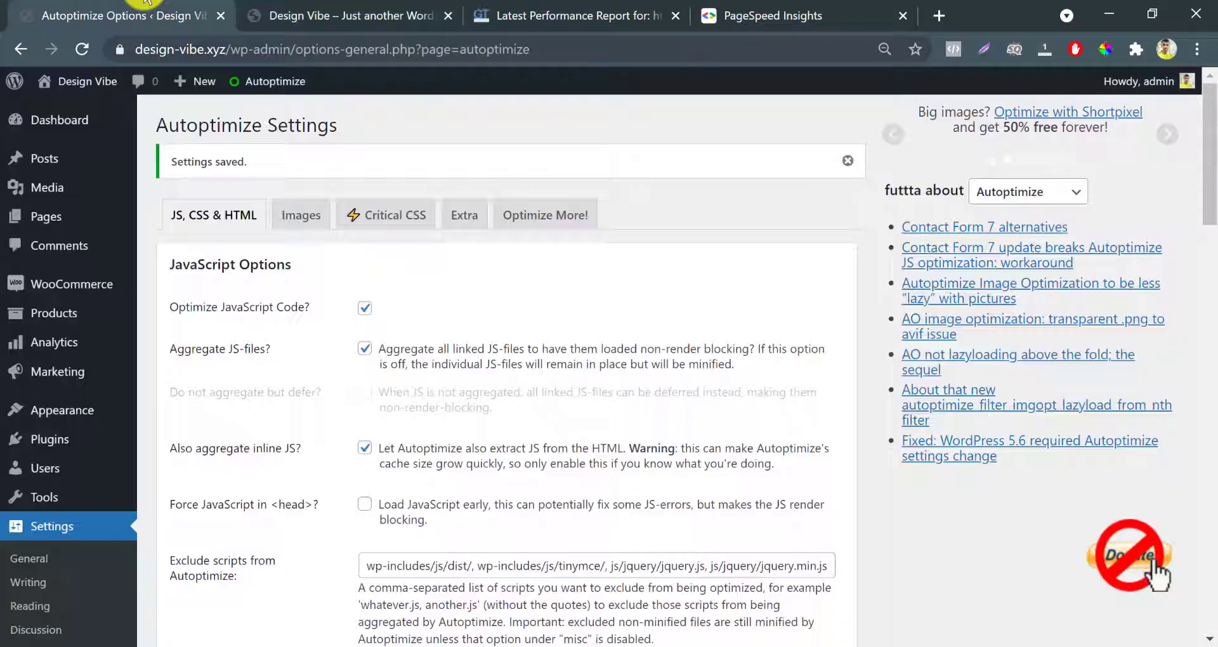
left_click(295, 223)
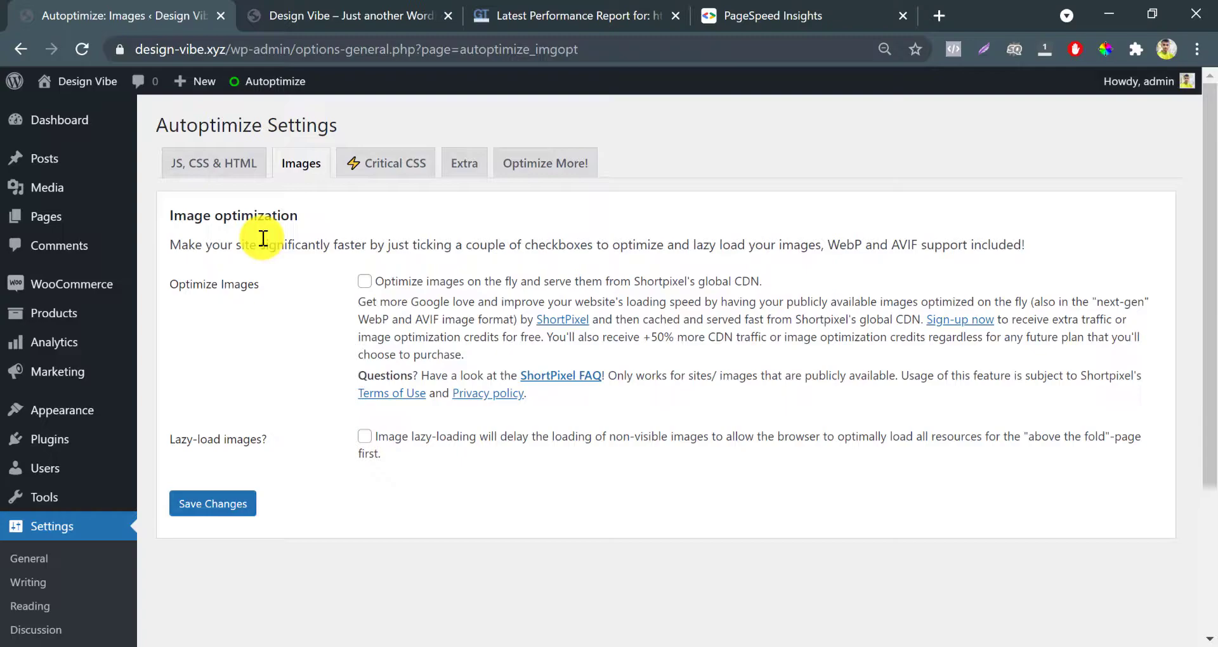
left_click(365, 281)
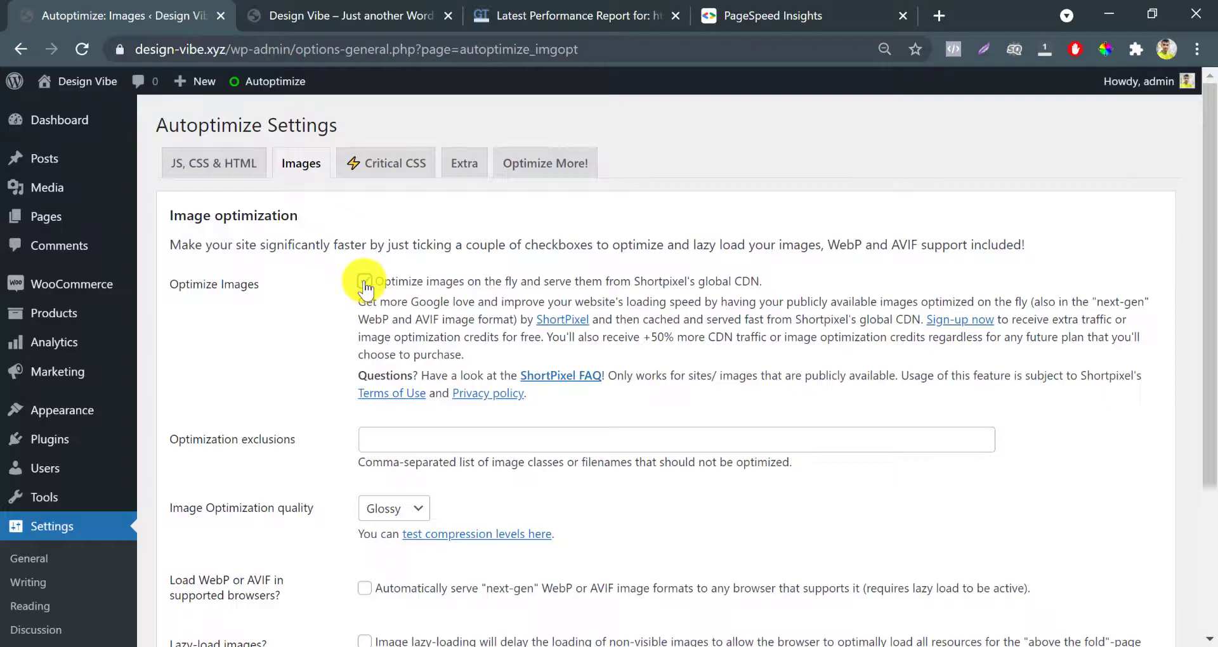
scroll(365, 289, "down", 2)
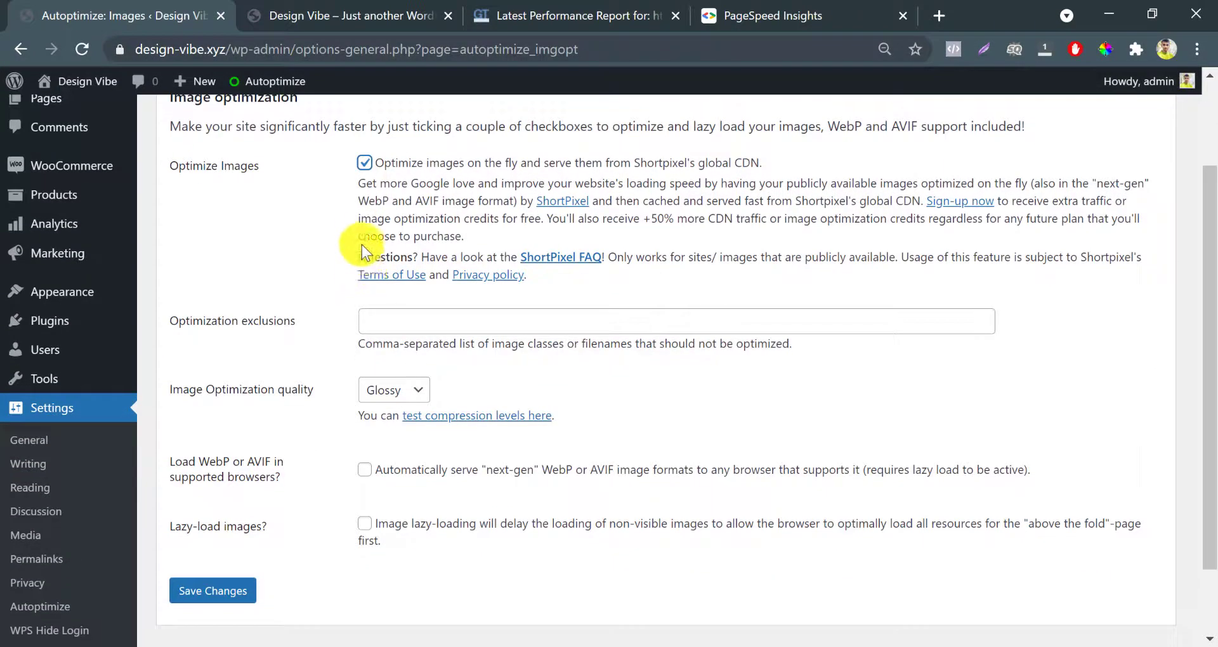
left_click(336, 323)
scroll(337, 323, "down", 1)
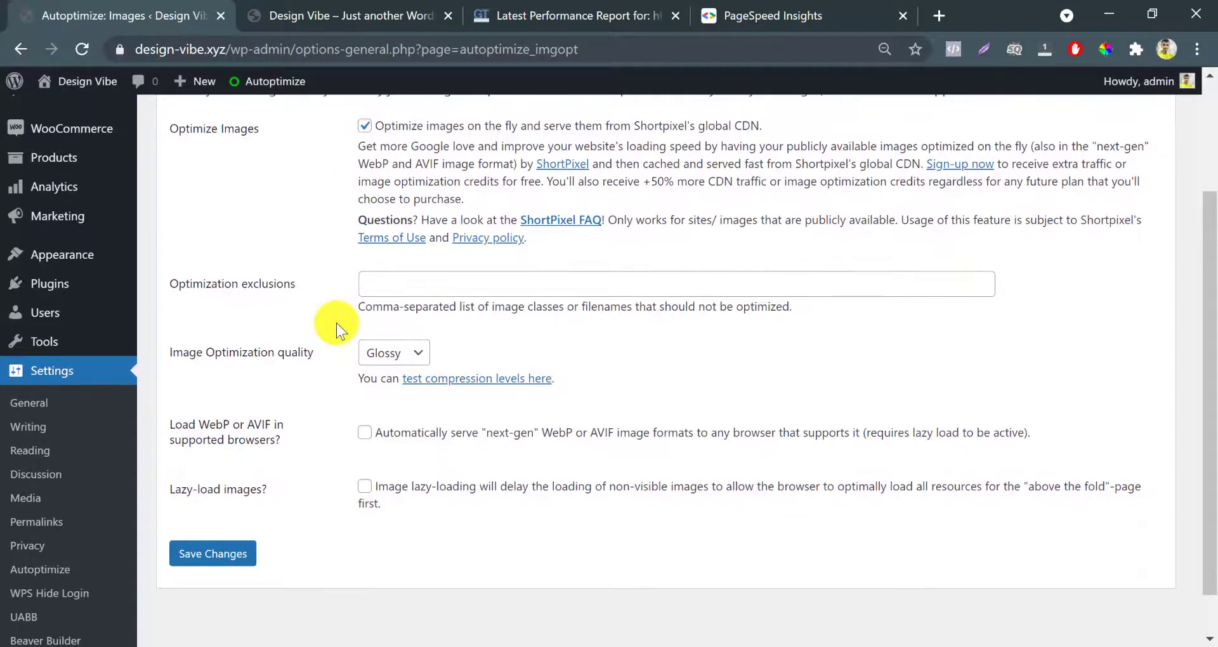
Step: Set the image optimization quality to Lossy
left_click(383, 356)
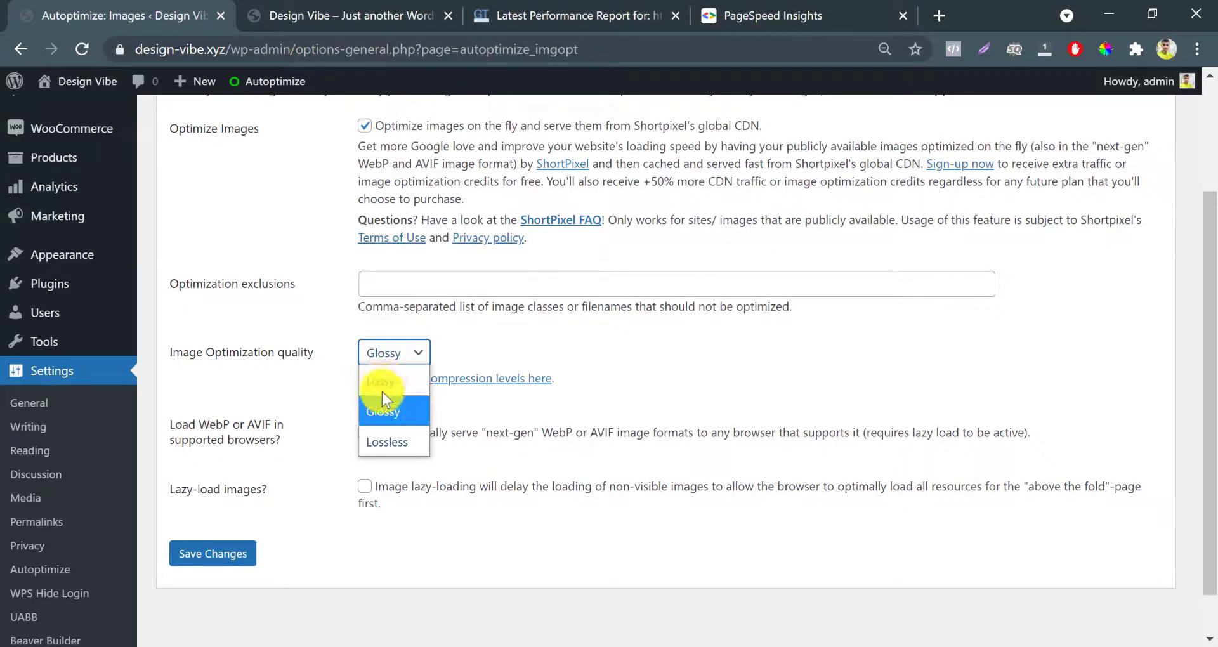
left_click(380, 412)
left_click(384, 361)
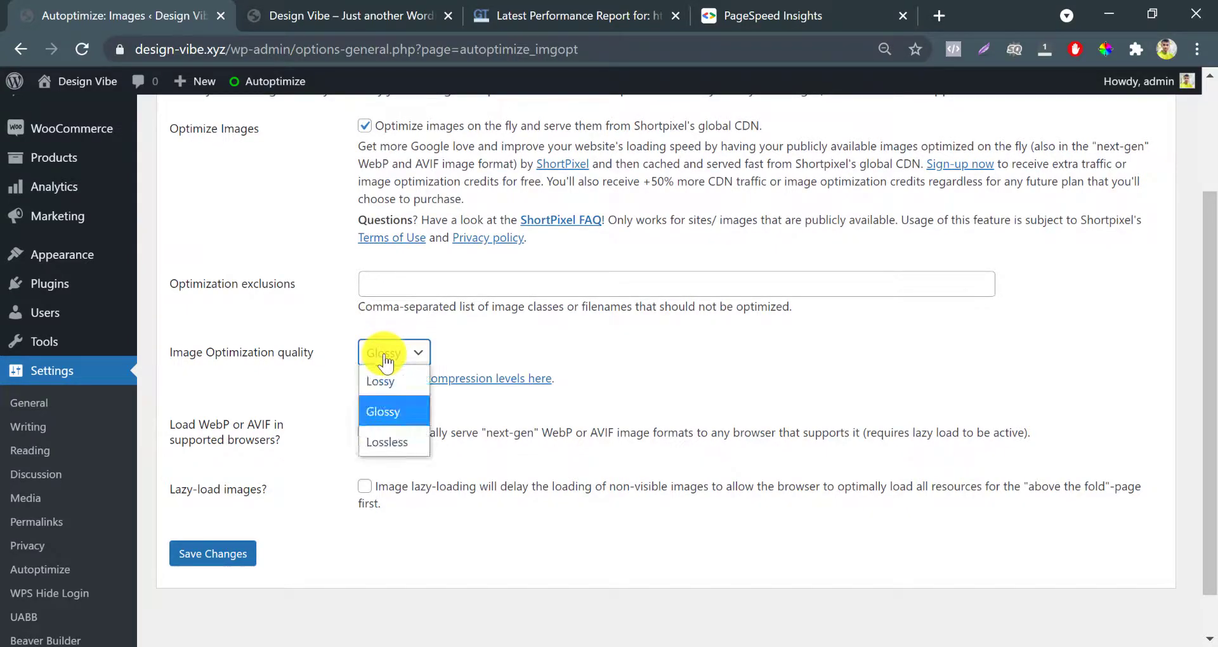
left_click(382, 384)
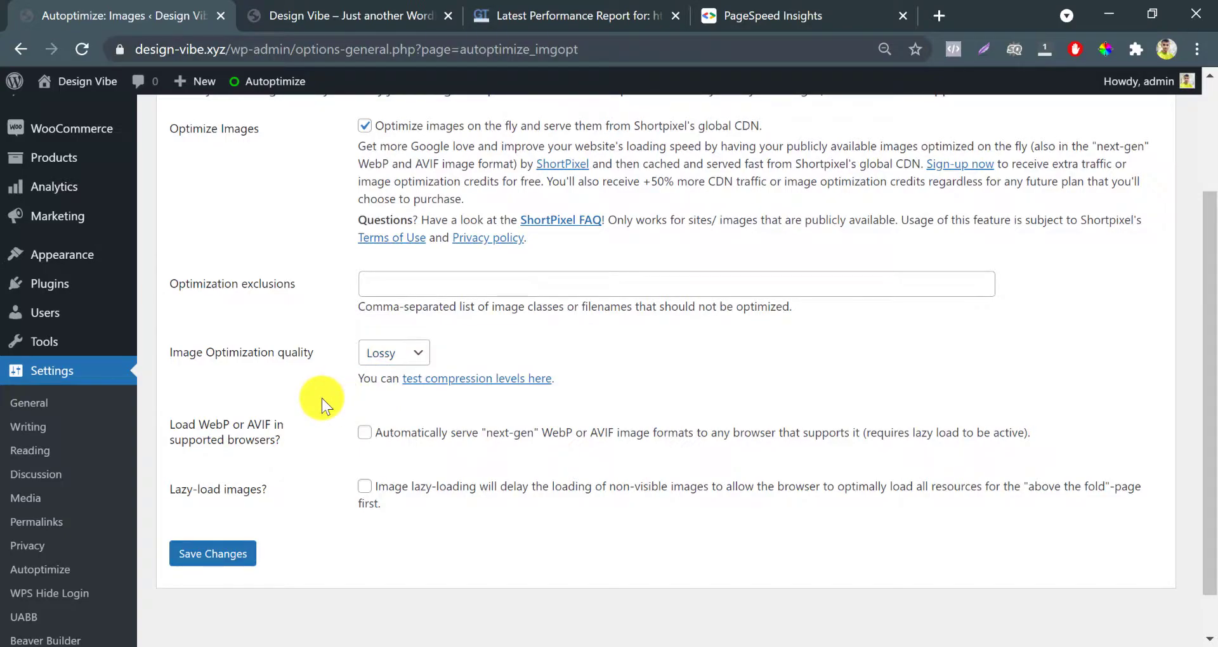
Step: Enable WebP or AVIF loading and image lazy-loading, and save the image settings
left_click(364, 434)
scroll(364, 438, "down", 3)
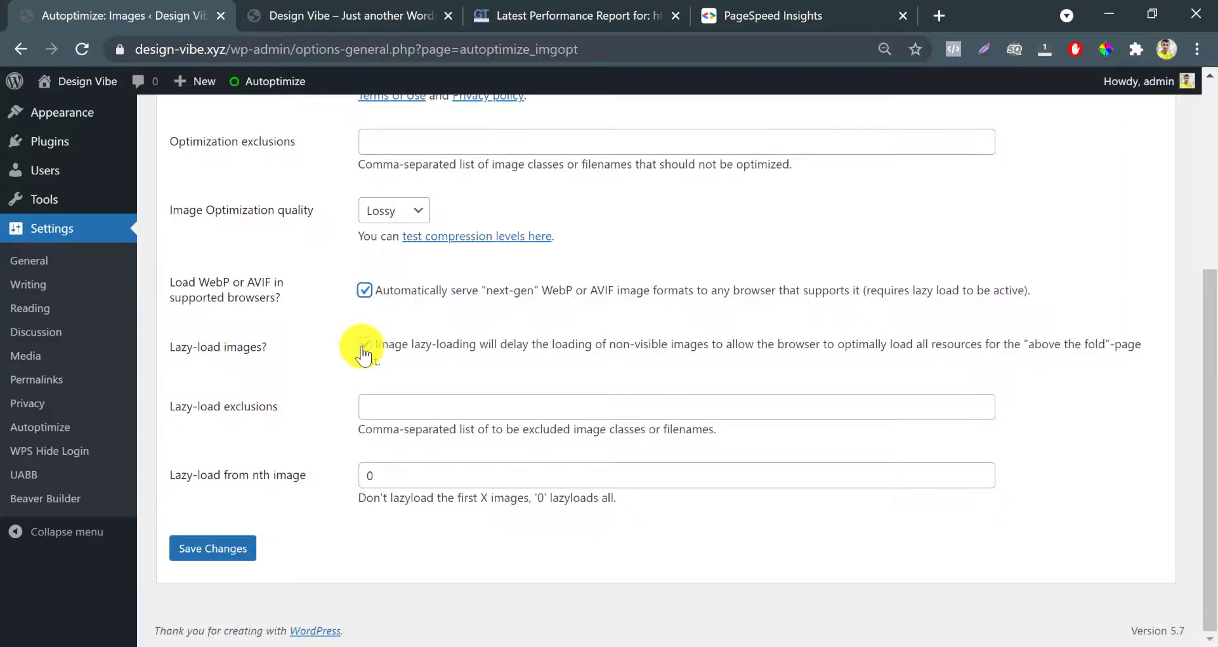
left_click(223, 546)
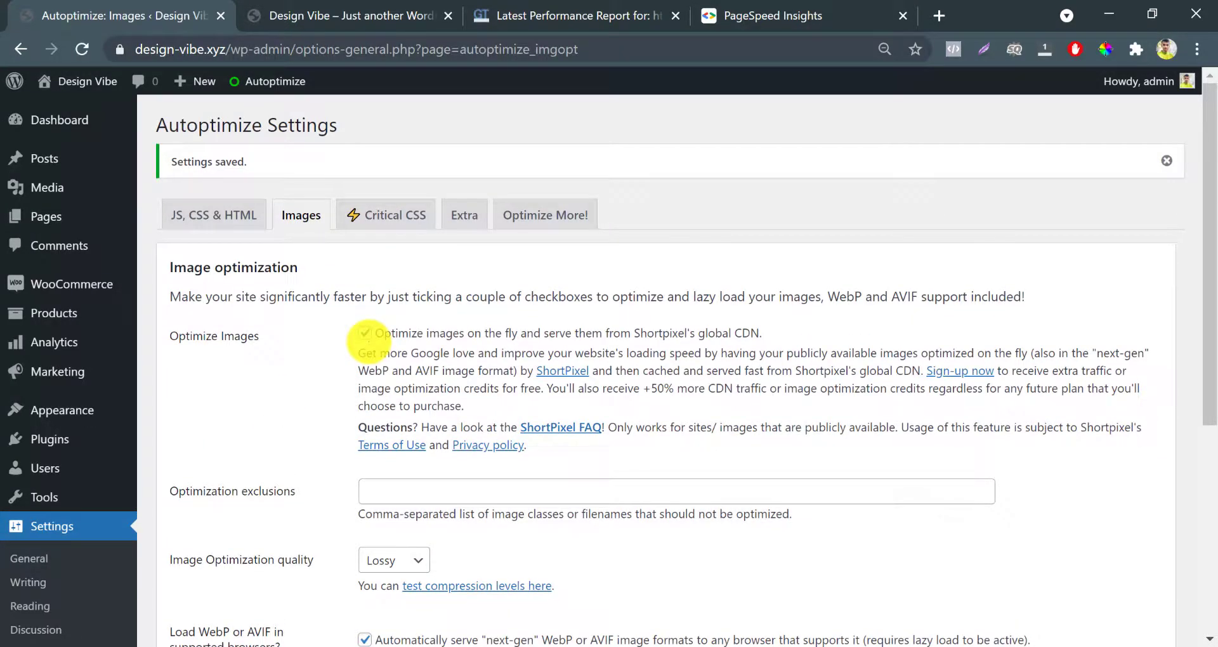
scroll(356, 340, "down", 5)
scroll(365, 343, "up", 5)
Step: Look through Autoptimize's Critical CSS page, including its API key section
left_click(382, 215)
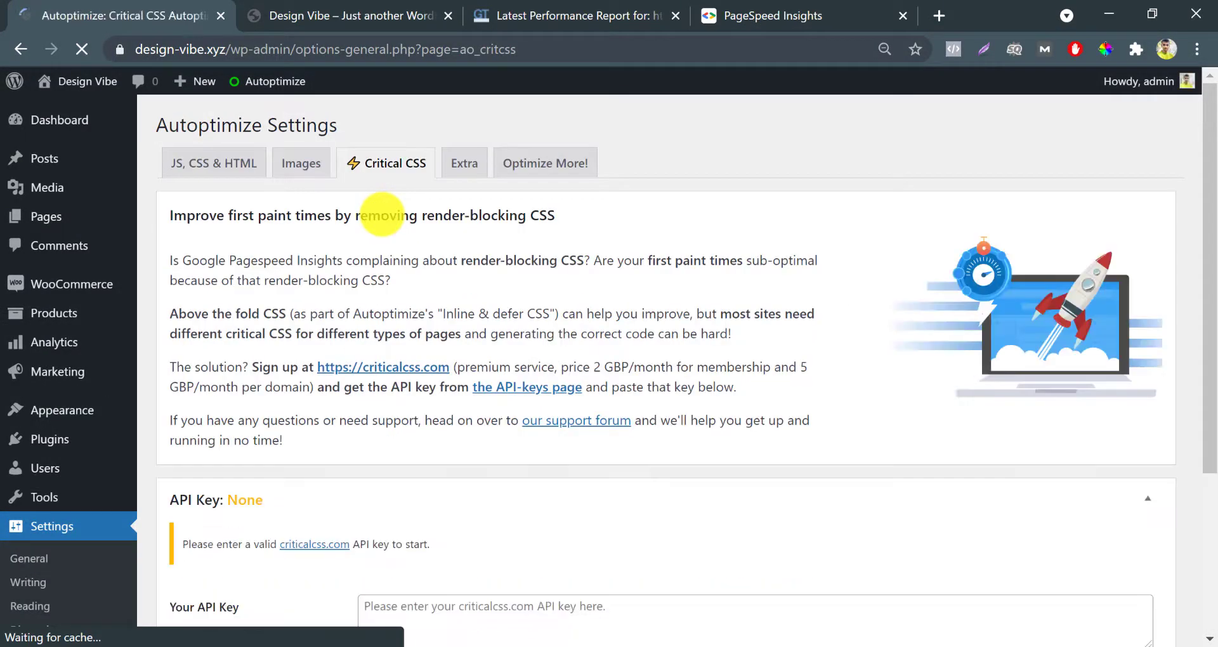
scroll(412, 297, "down", 3)
scroll(411, 296, "up", 3)
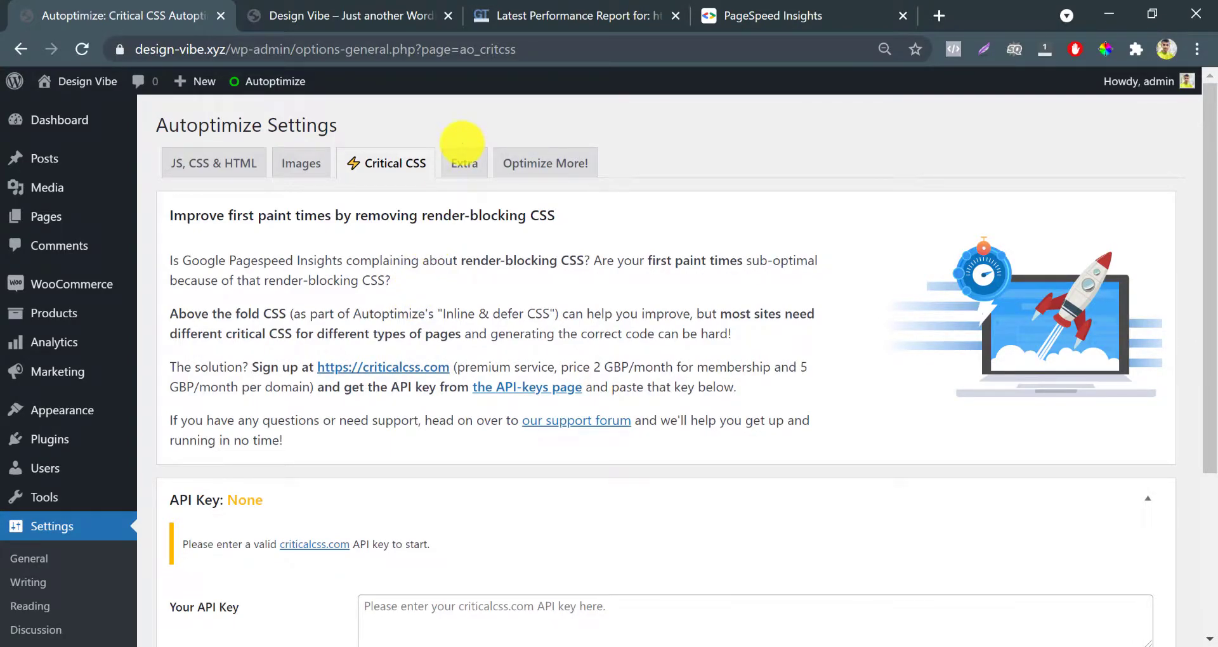
Step: In Autoptimize's extra optimizations, set Google Fonts to combine and link deferred in head
left_click(464, 163)
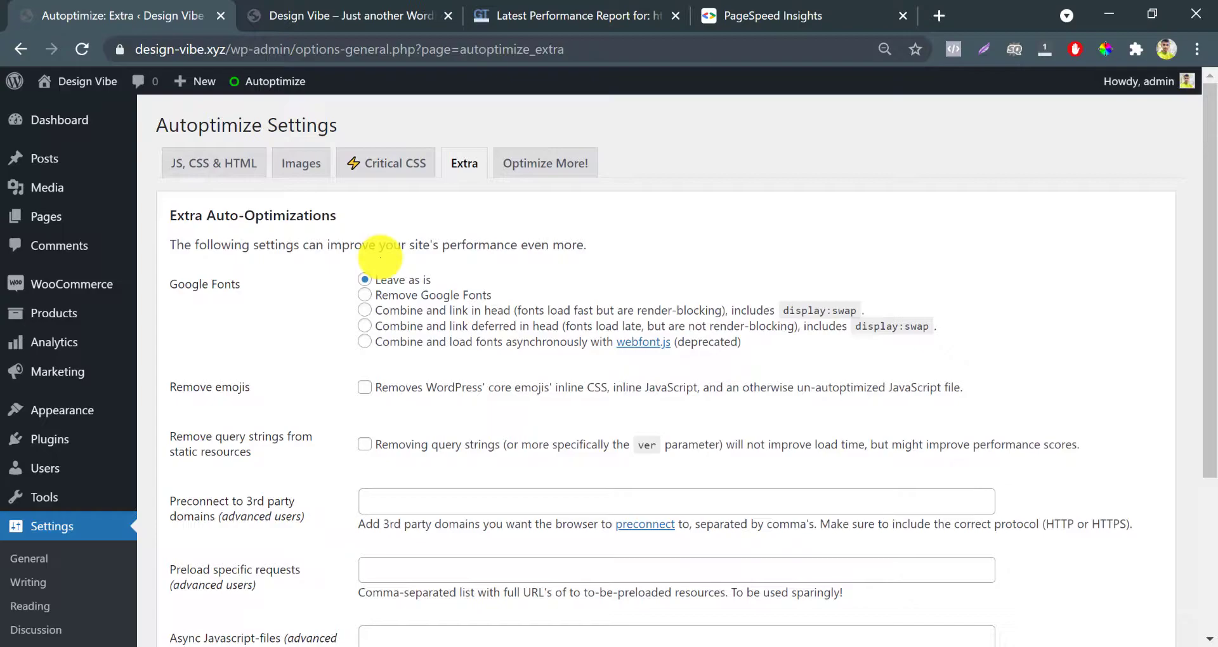
scroll(380, 257, "down", 4)
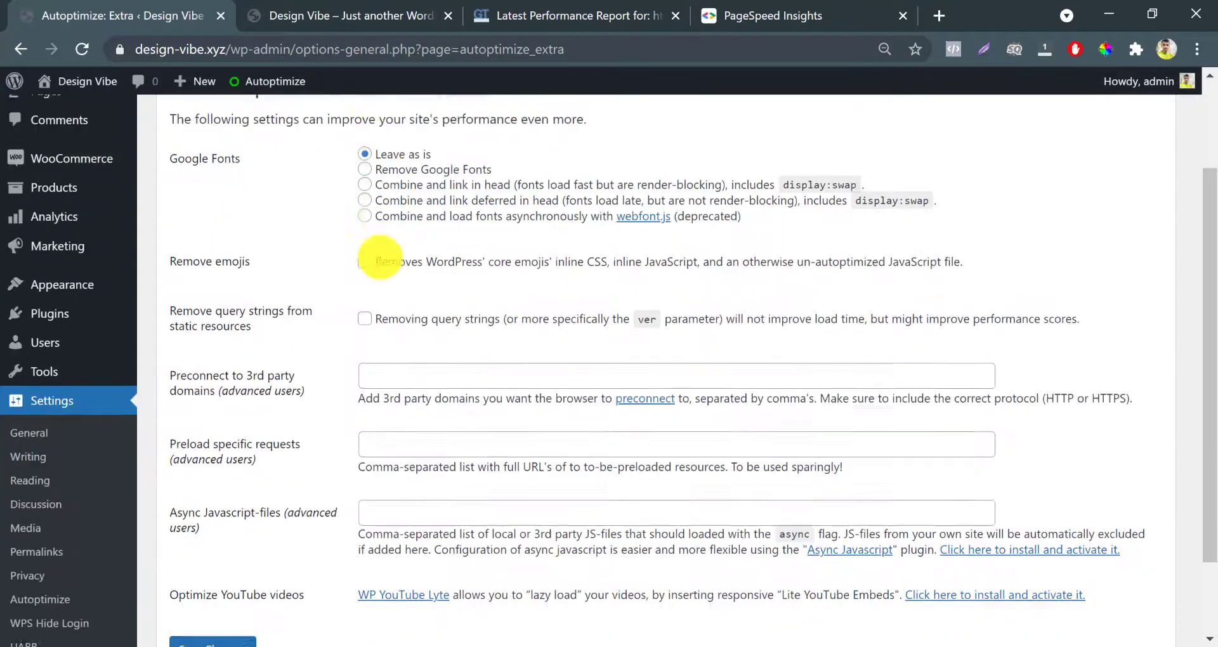
scroll(380, 257, "up", 4)
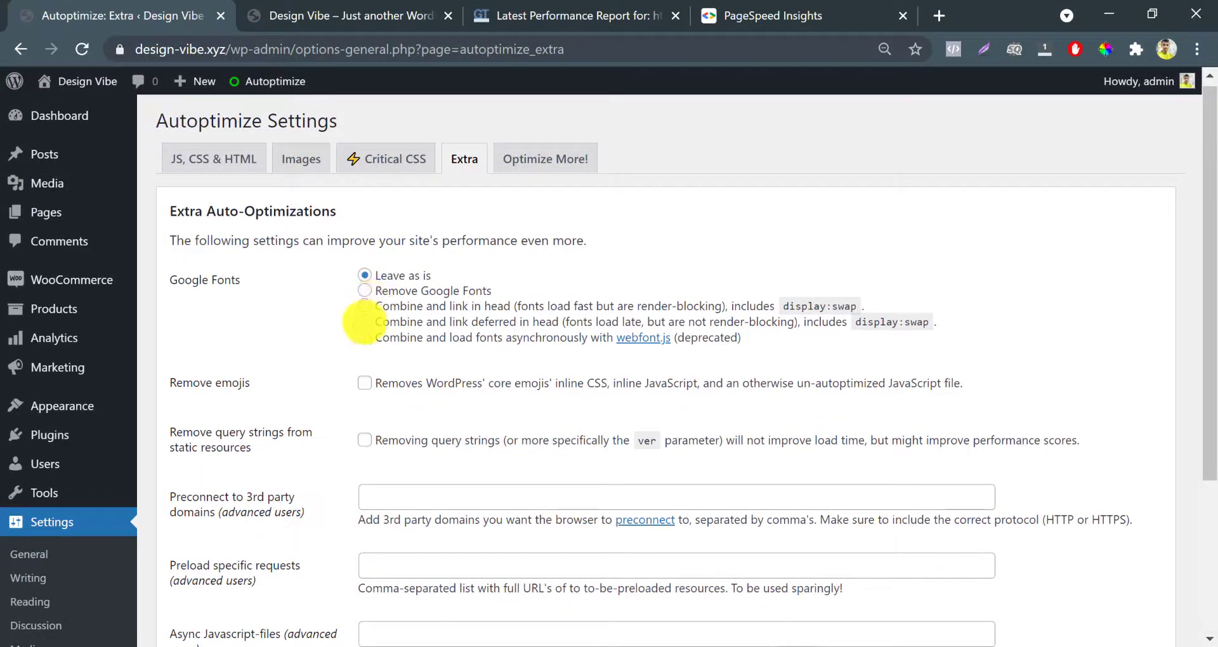
left_click(365, 322)
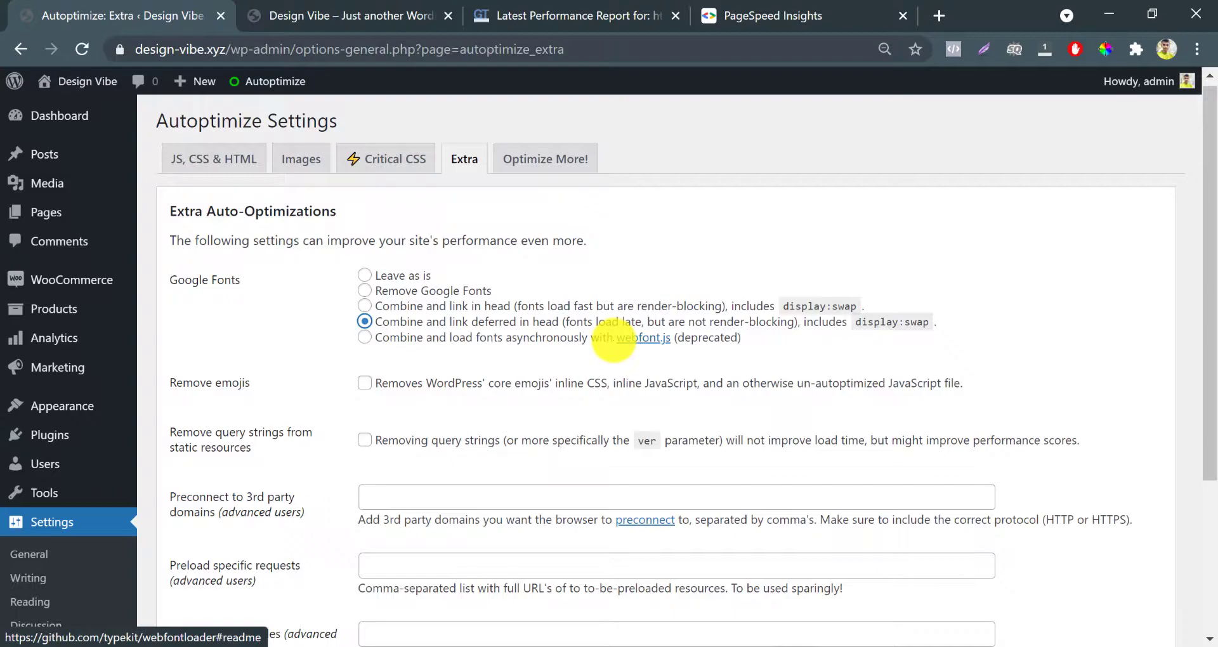
Step: Enable removal of emojis and of query strings from static resources, and save the extra optimization settings
left_click(365, 383)
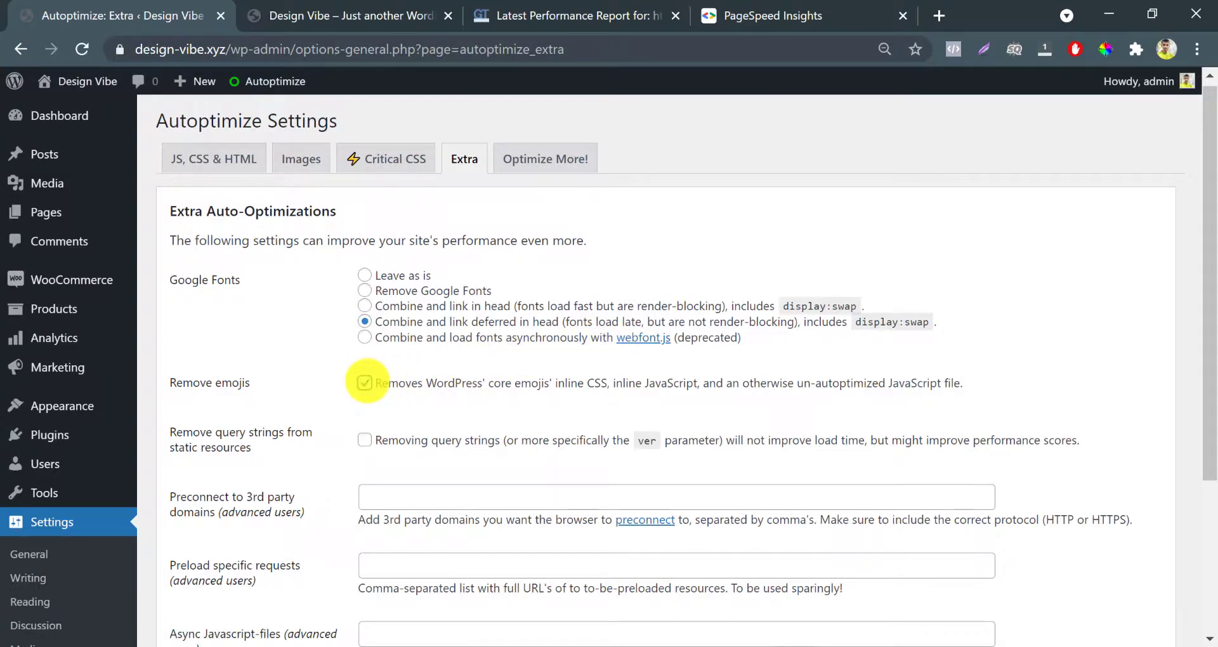
left_click(364, 439)
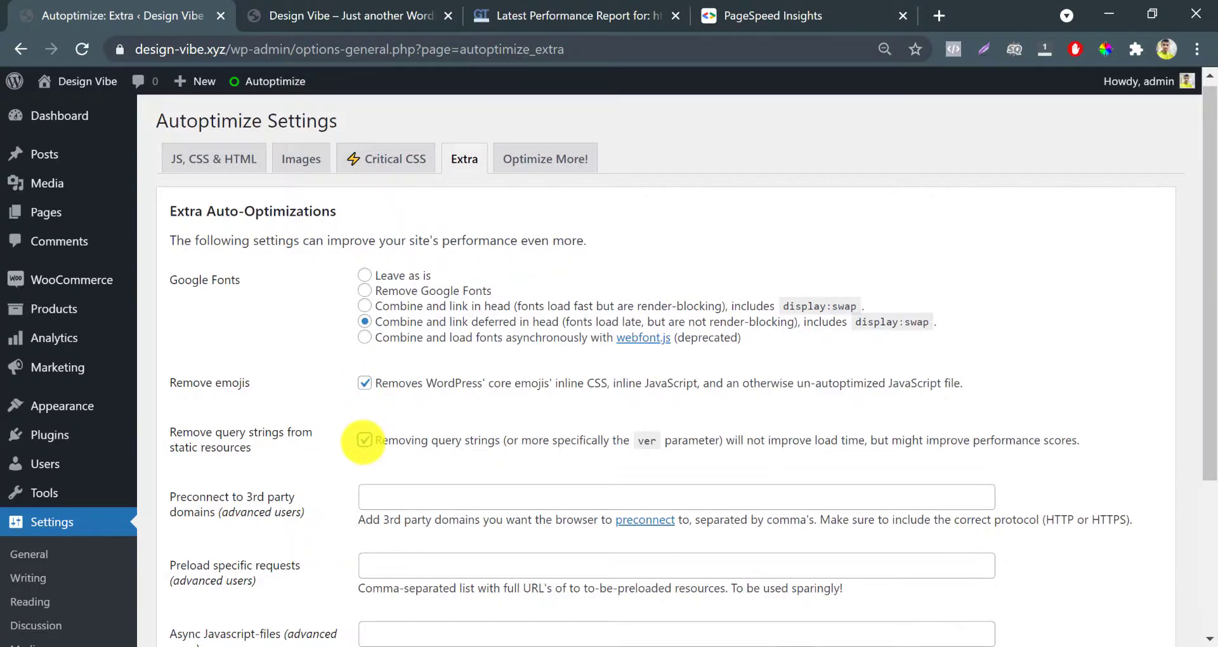
scroll(363, 443, "down", 4)
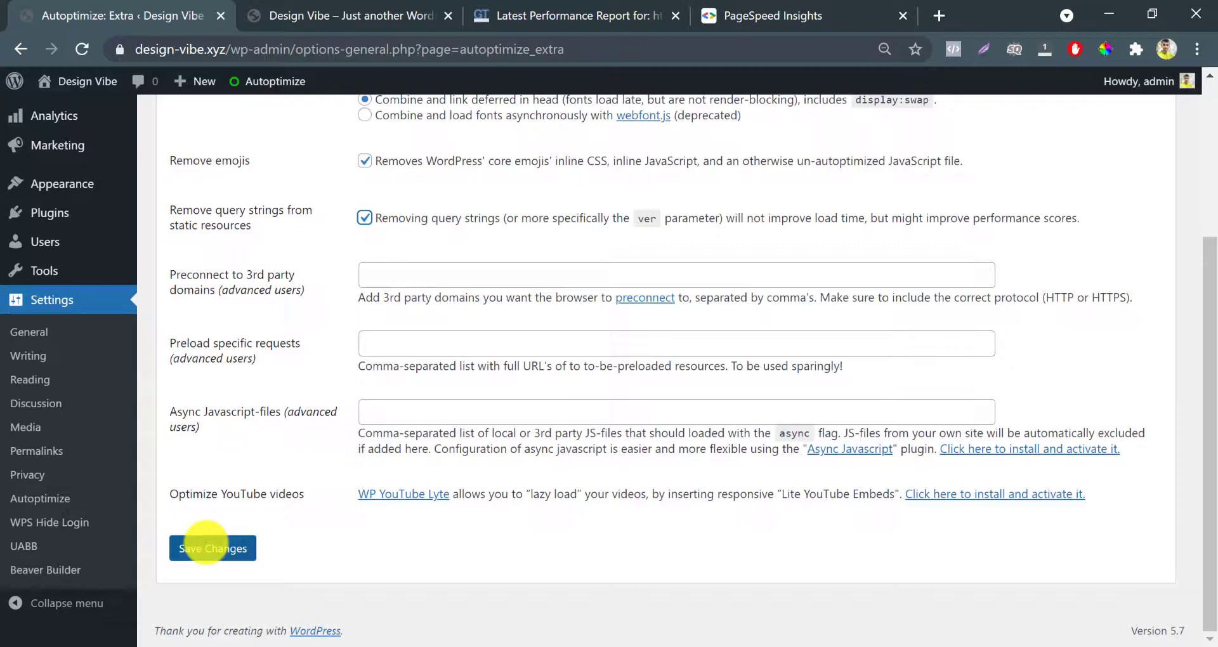
left_click(206, 547)
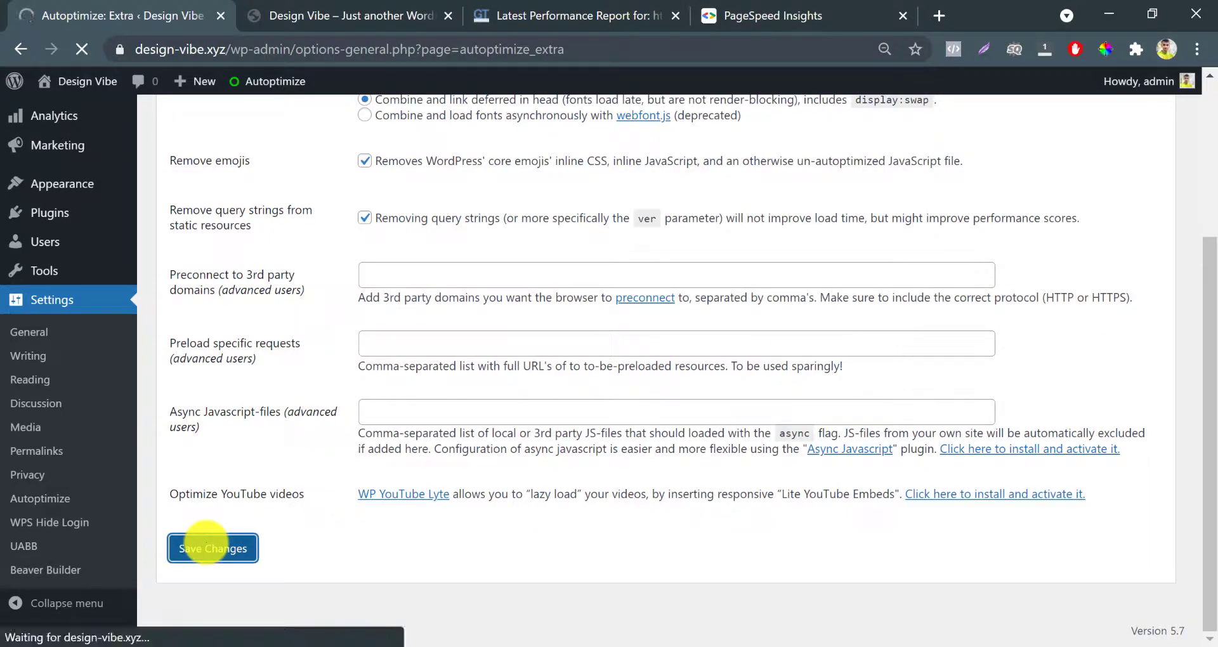
scroll(484, 234, "down", 4)
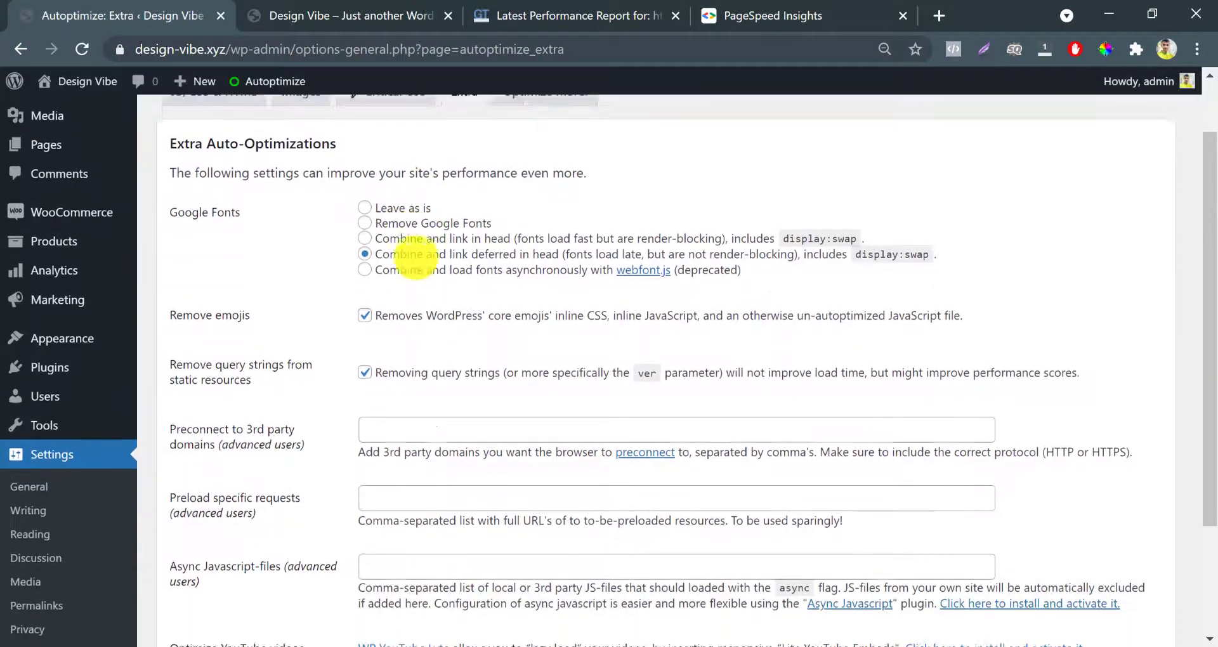
scroll(492, 226, "up", 4)
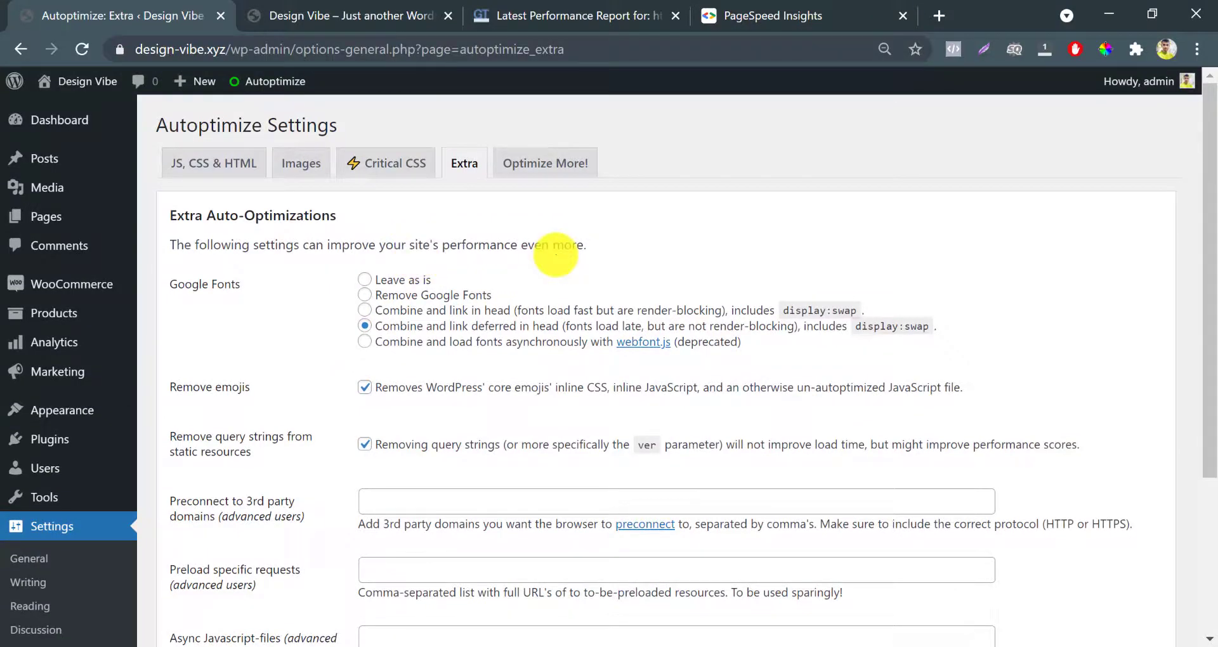
Step: Open fresh GTmetrix and PageSpeed Insights pages in new browser tabs
left_click(365, 18)
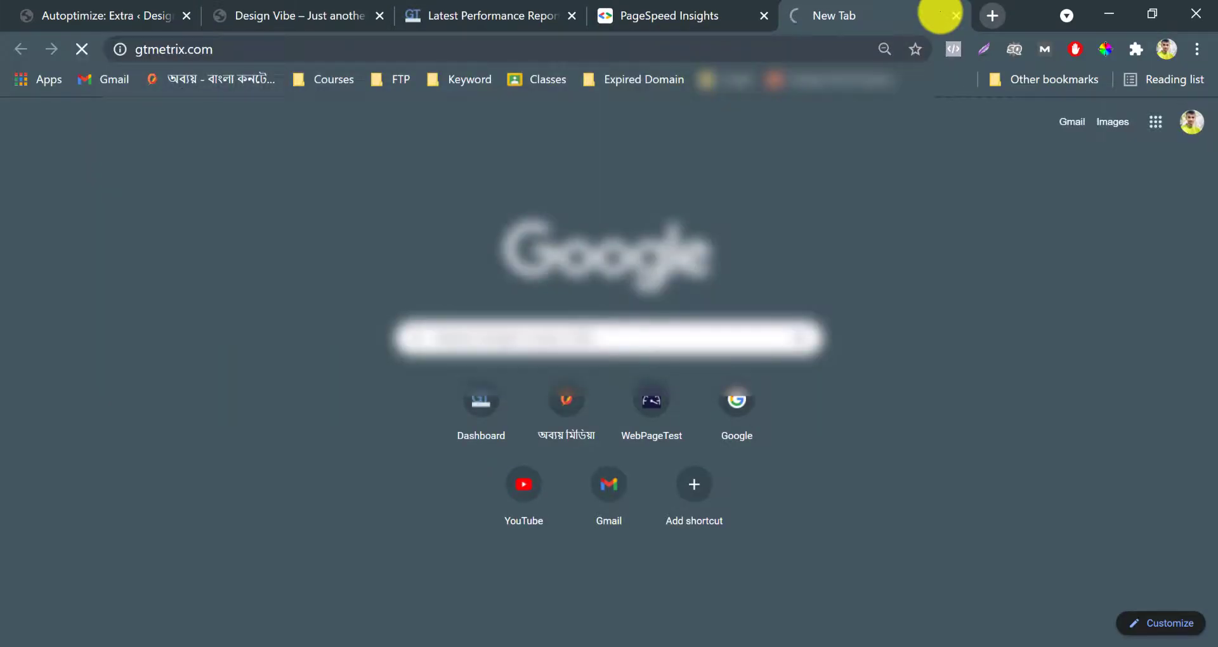
left_click(992, 15)
type("de")
key("Return")
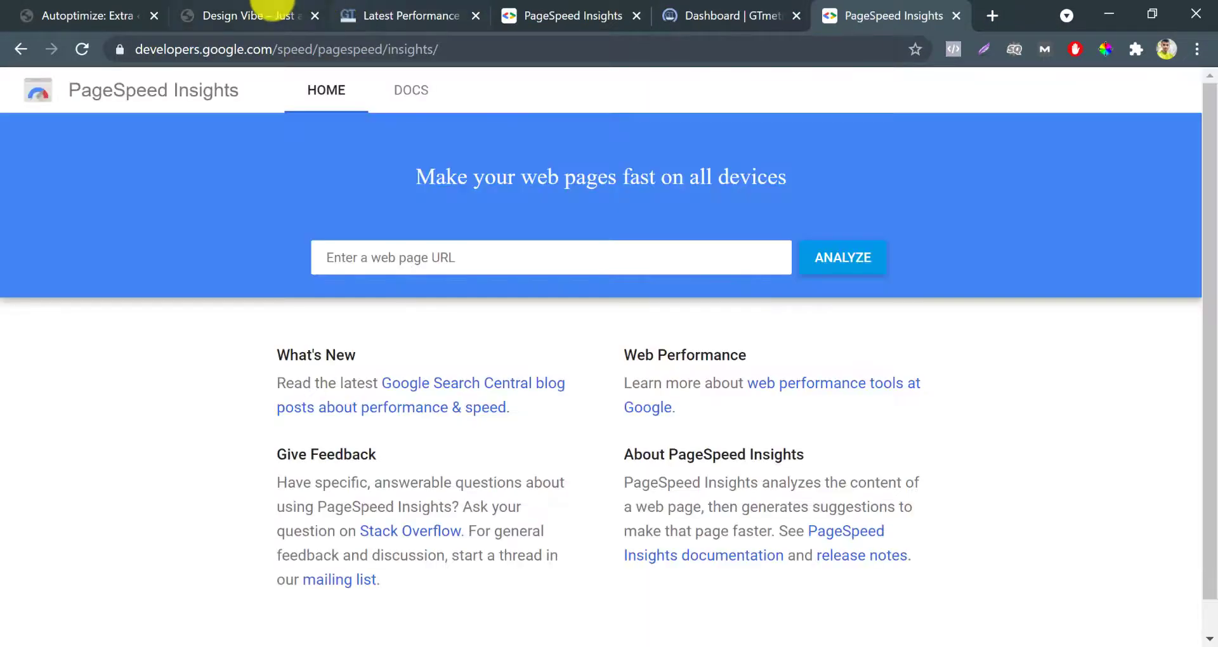
left_click(273, 13)
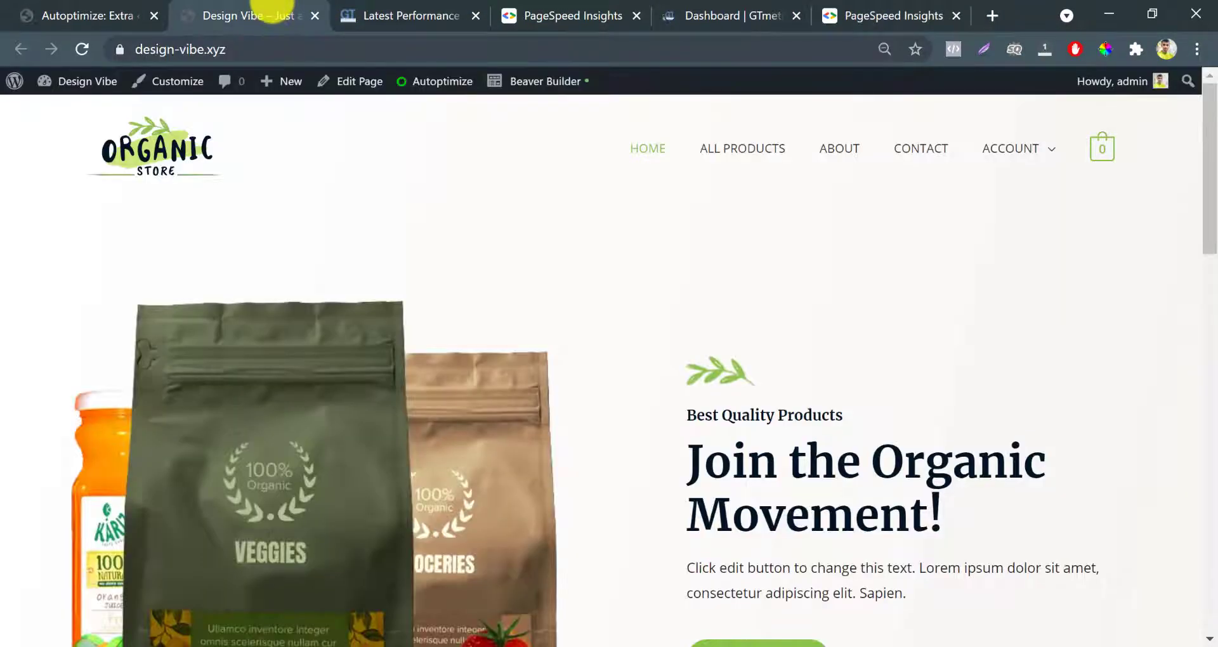
left_click(278, 48)
key("ctrl+c")
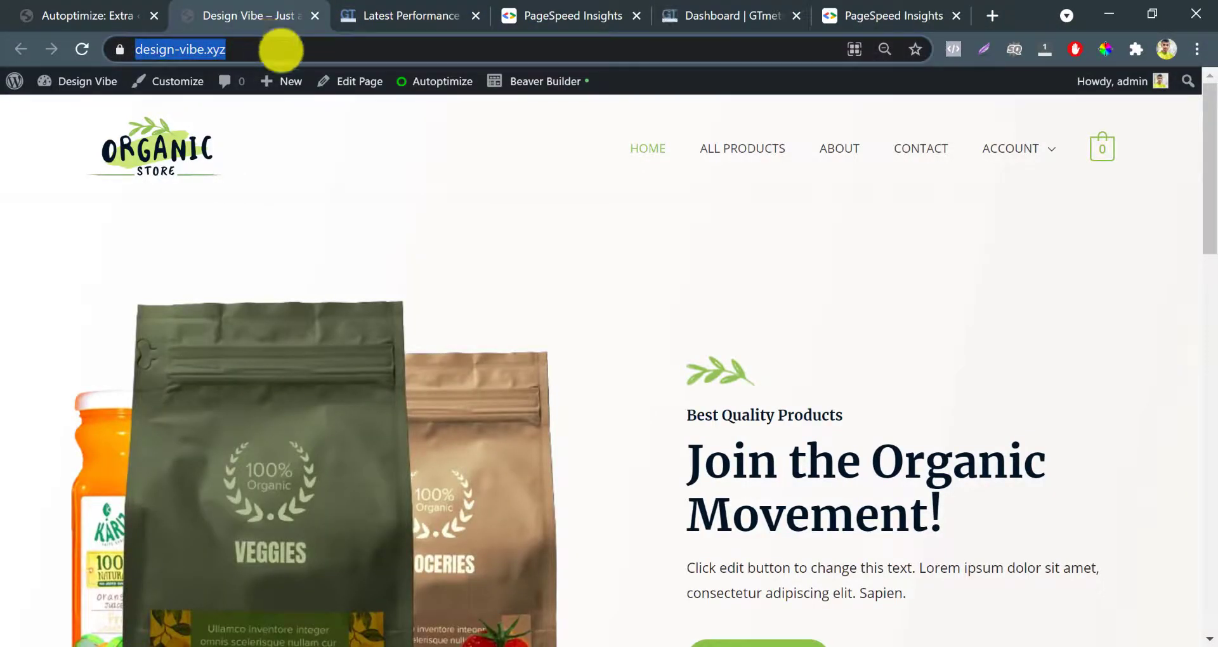
left_click(713, 14)
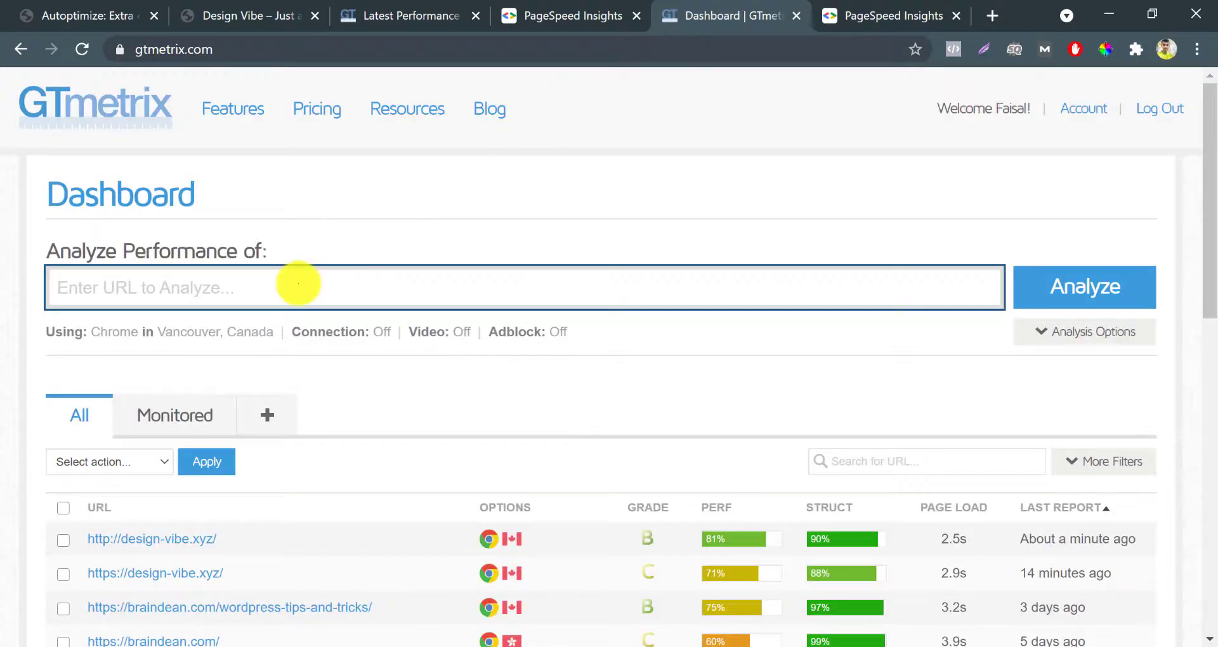
left_click(297, 283)
key("ctrl+v")
left_click(1087, 287)
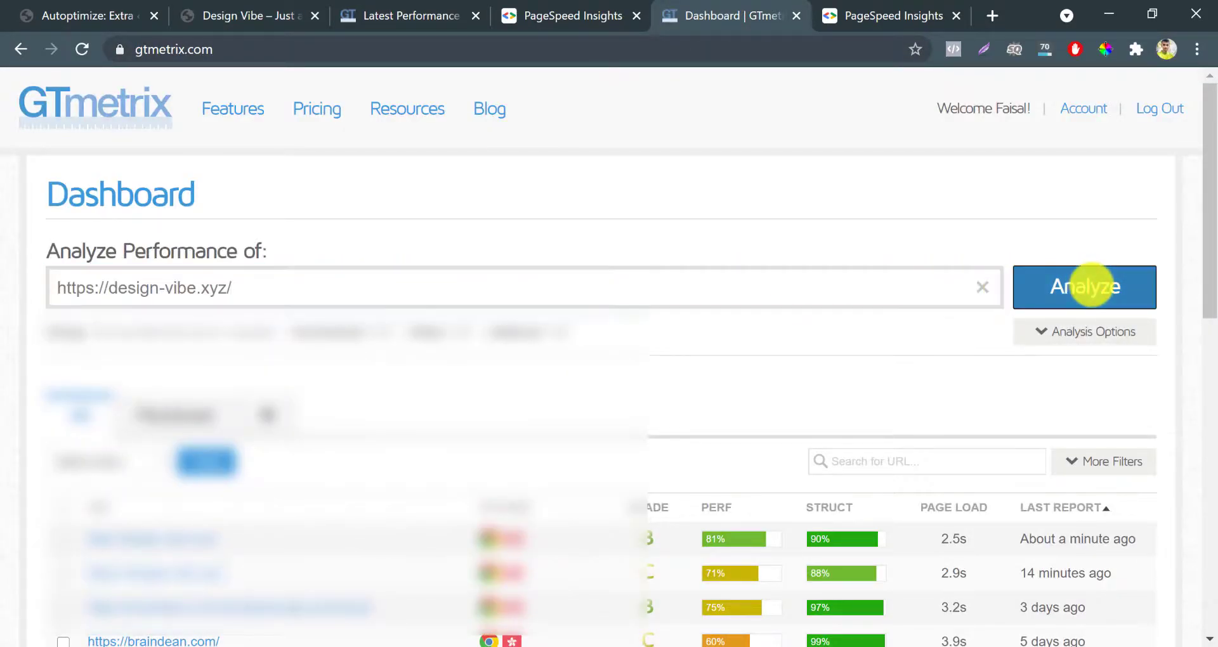
Step: Start a PageSpeed Insights analysis of the same store address
left_click(895, 15)
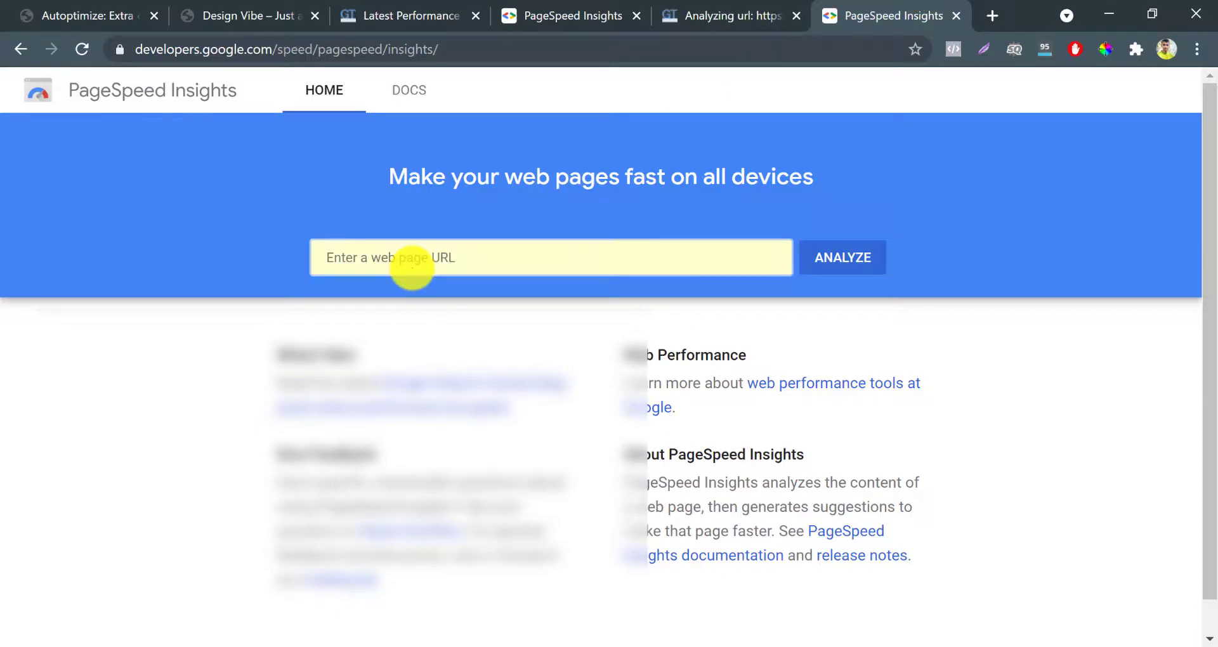
left_click(413, 266)
key("ctrl+v")
left_click(831, 258)
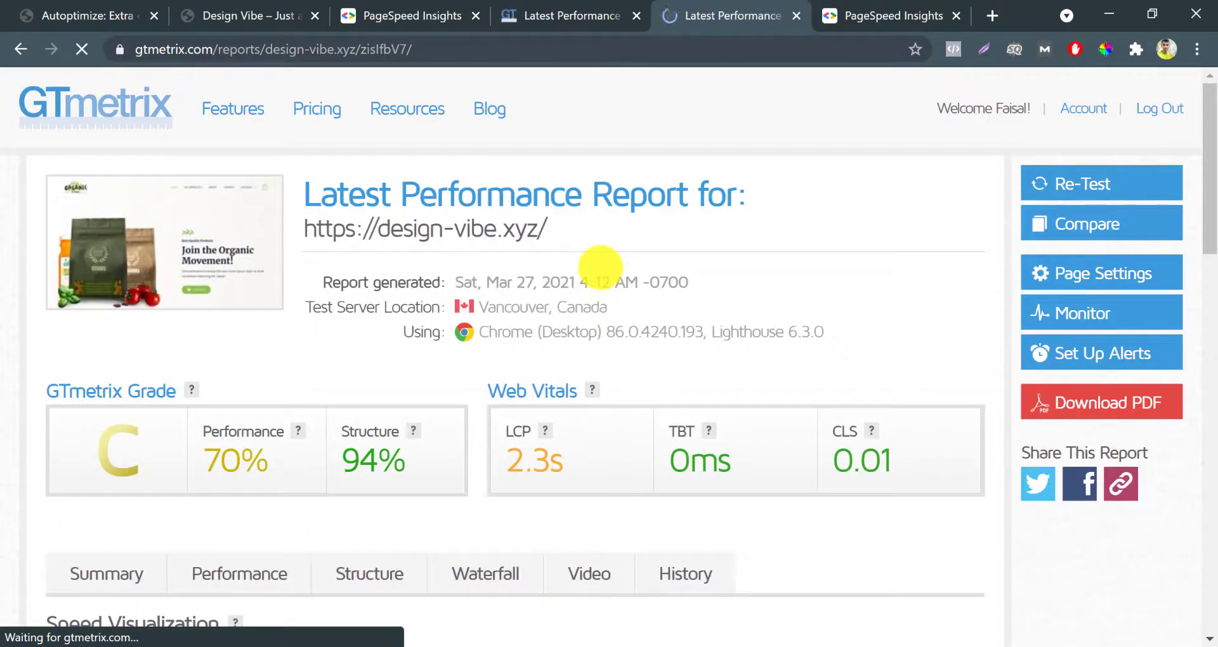
Step: Review the new GTmetrix report and compare its page size and request details with the earlier report
scroll(599, 446, "down", 15)
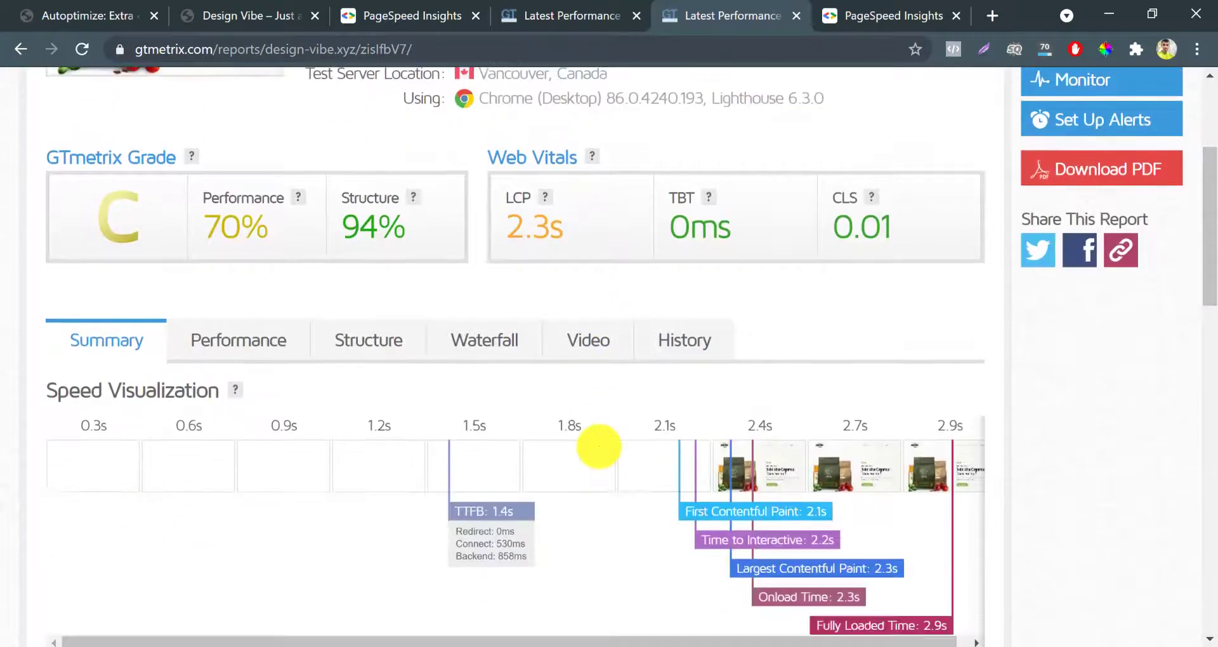
scroll(600, 446, "down", 1)
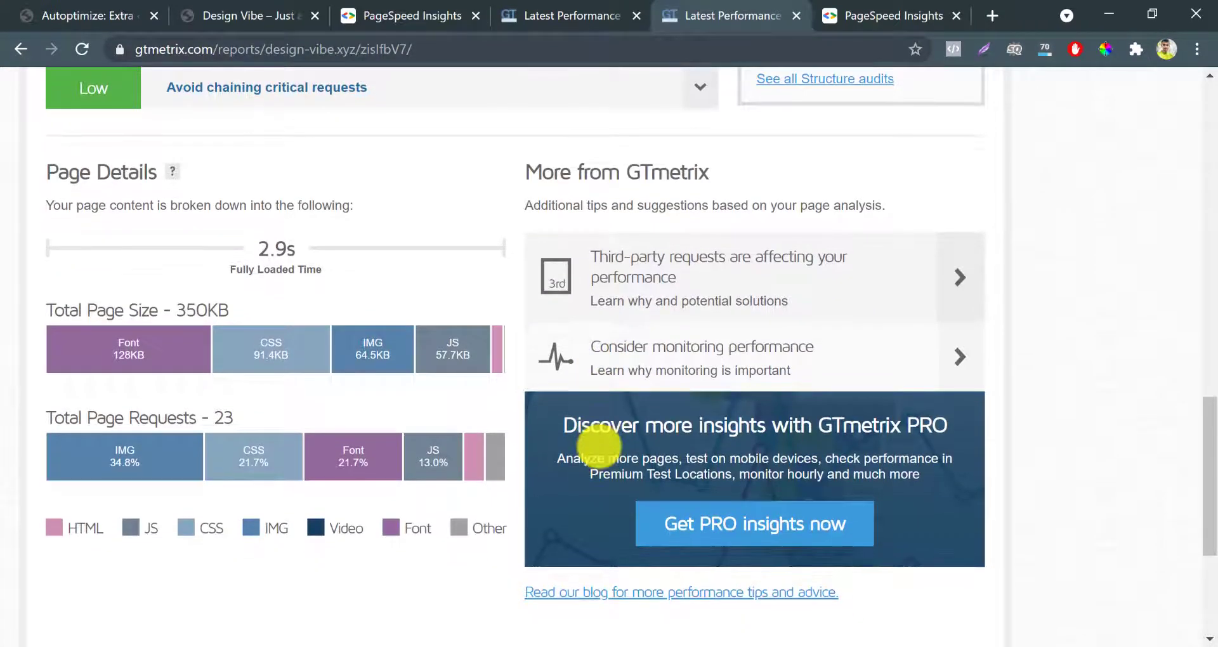
left_click(574, 13)
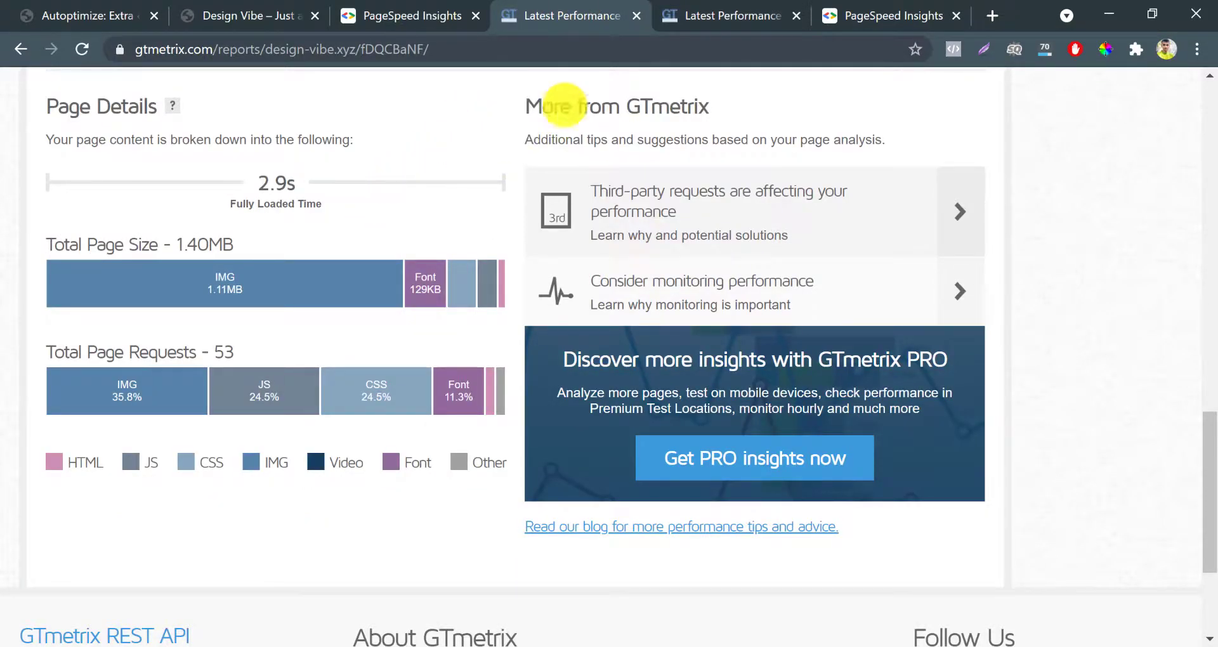
left_click(776, 10)
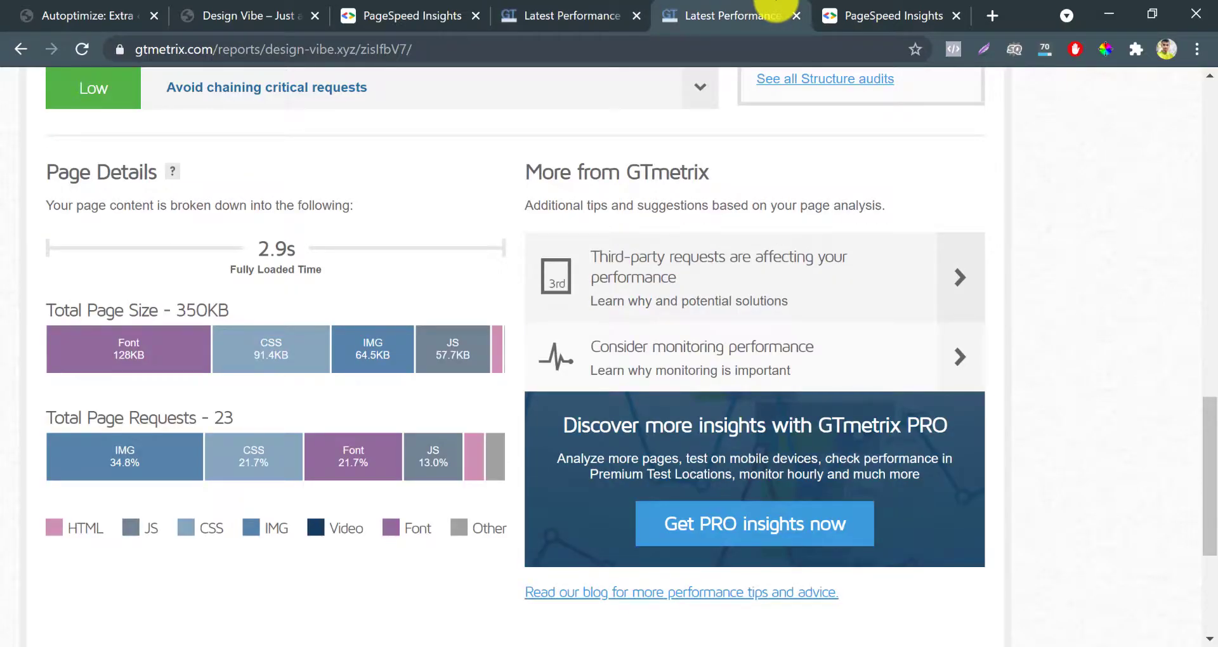
left_click(627, 10)
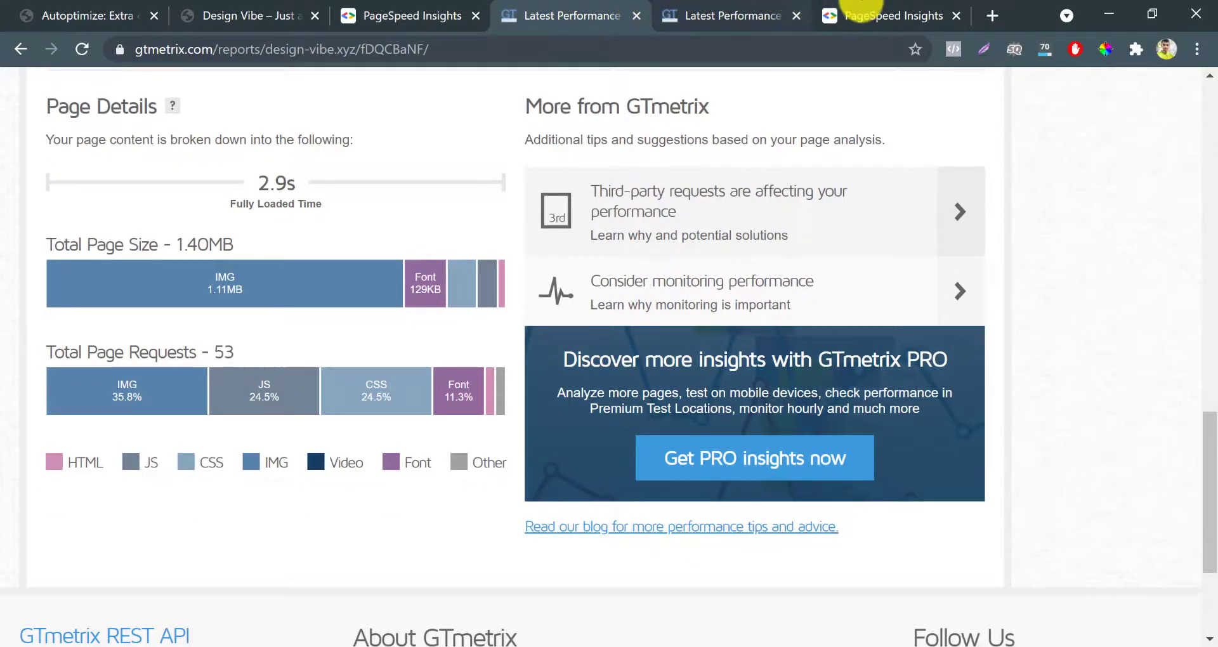
Step: Place the new PageSpeed Insights report beside the earlier one, compare their mobile scores, and review the new report's lab data and opportunities
left_click_drag(862, 8, 571, 10)
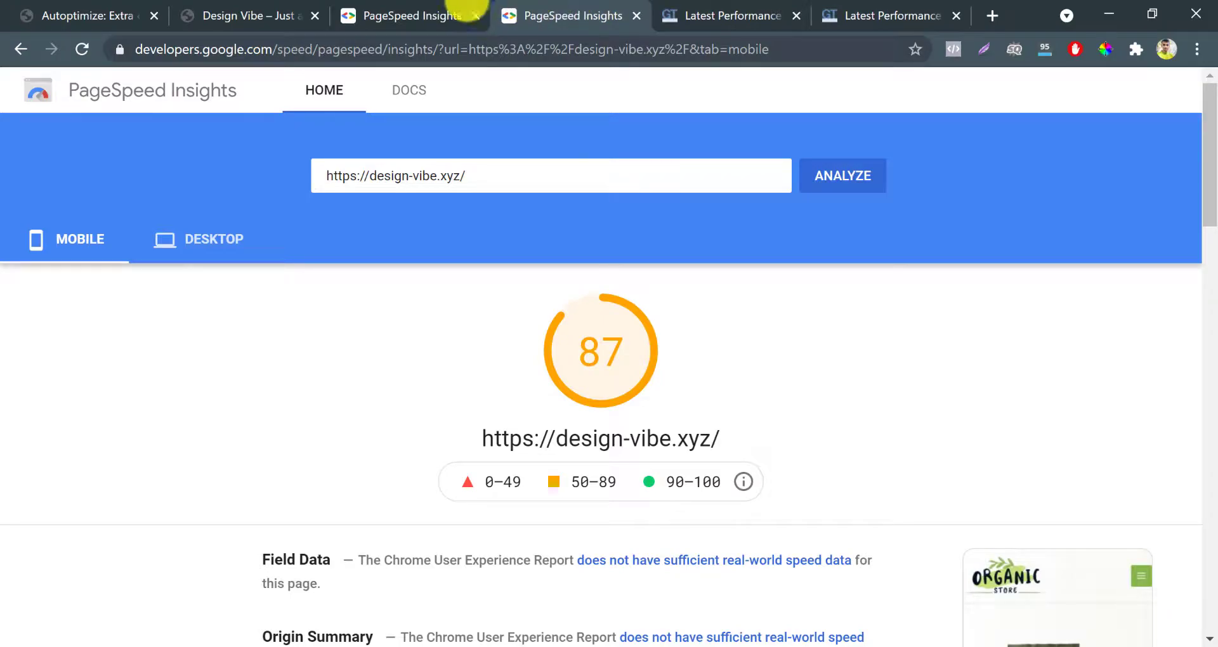
left_click(426, 9)
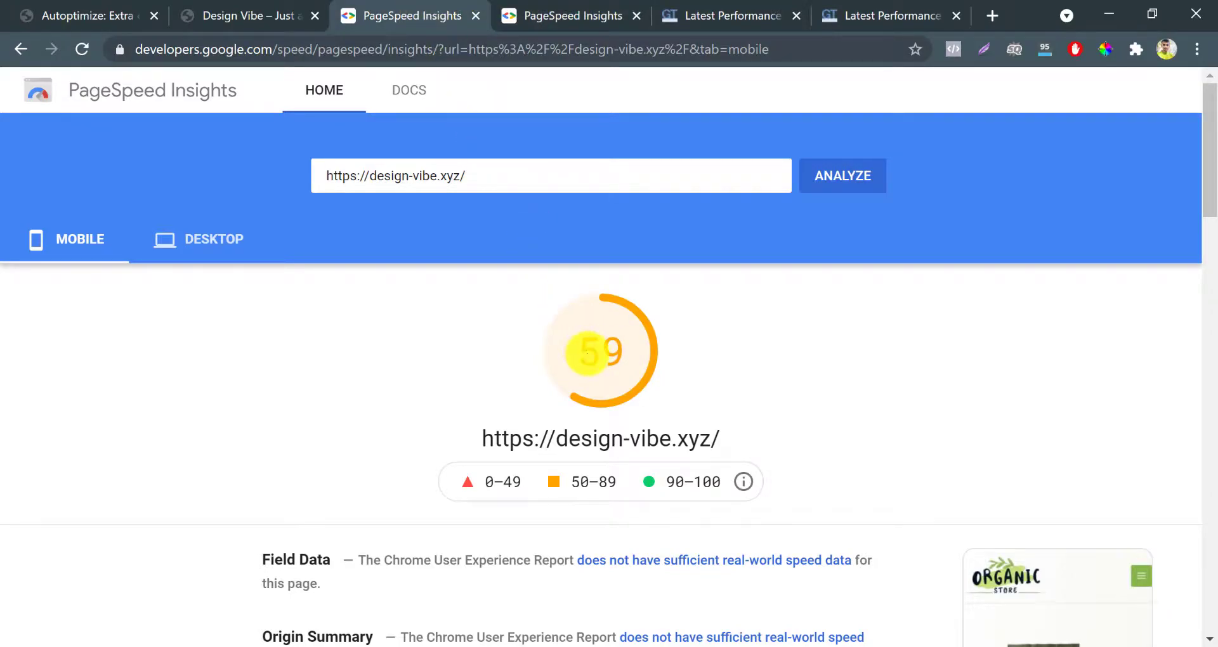
left_click(507, 8)
scroll(563, 279, "down", 10)
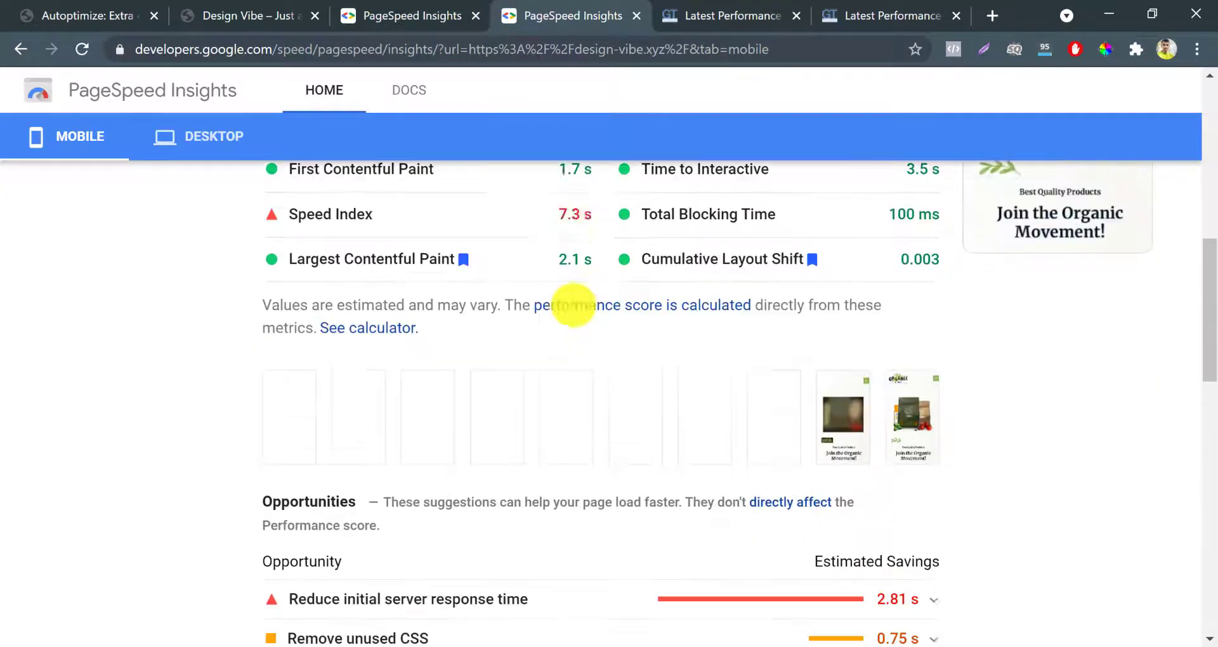
scroll(573, 305, "up", 2)
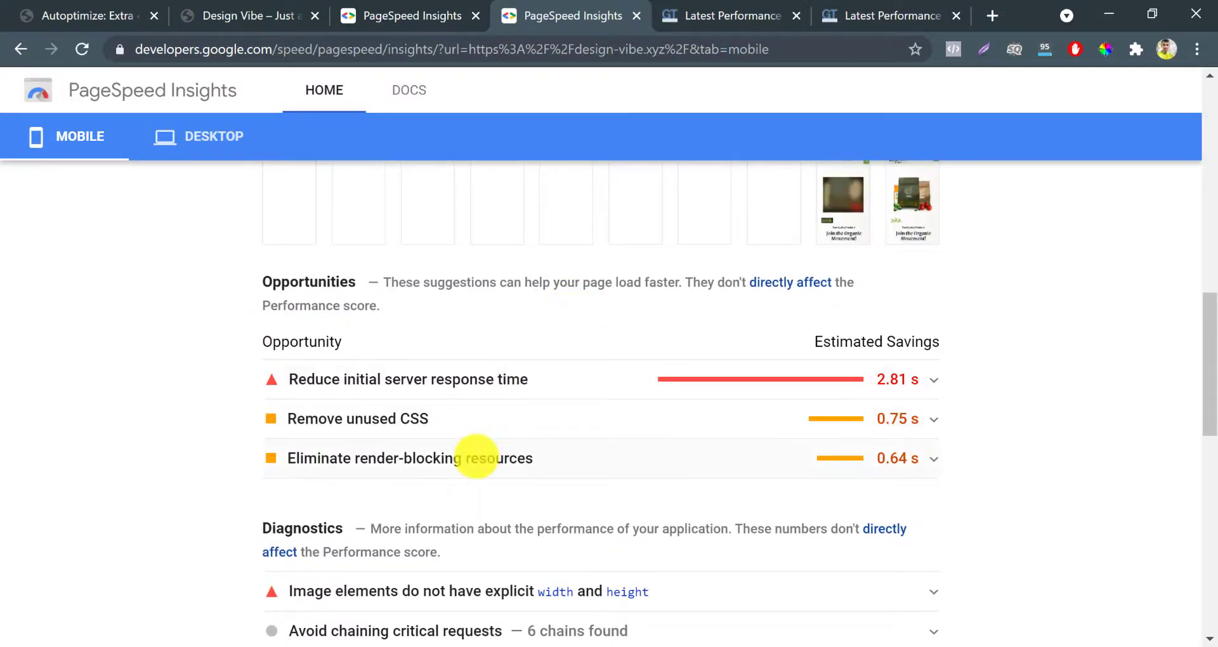
scroll(476, 457, "up", 8)
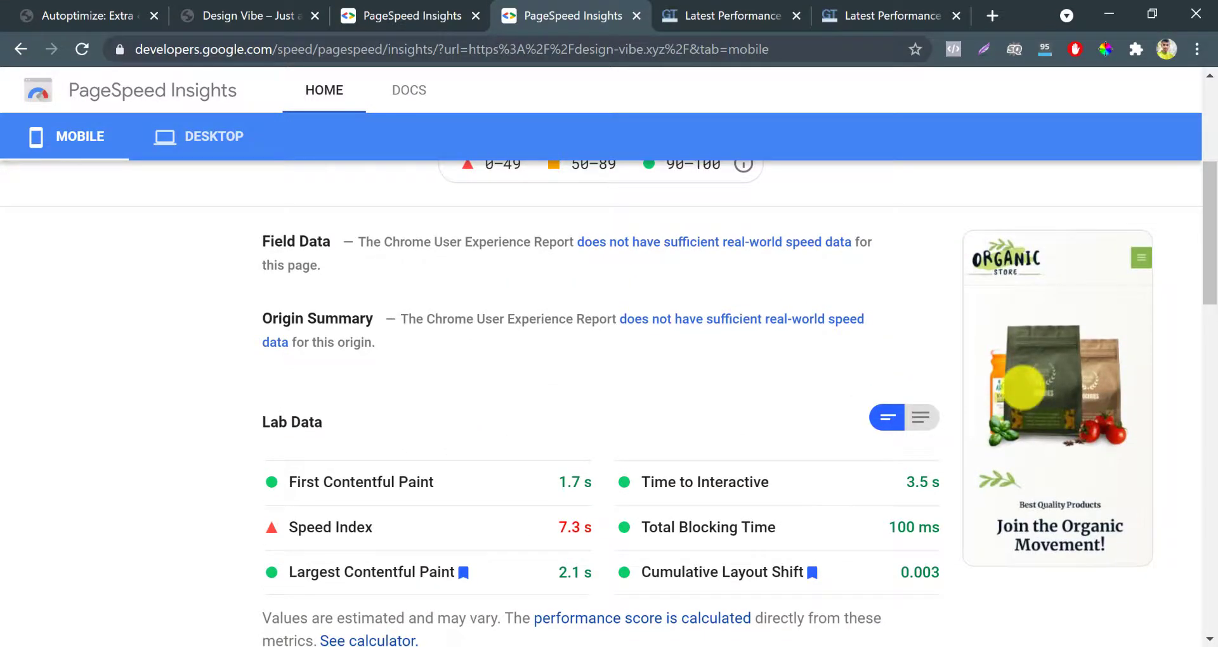
scroll(647, 448, "up", 5)
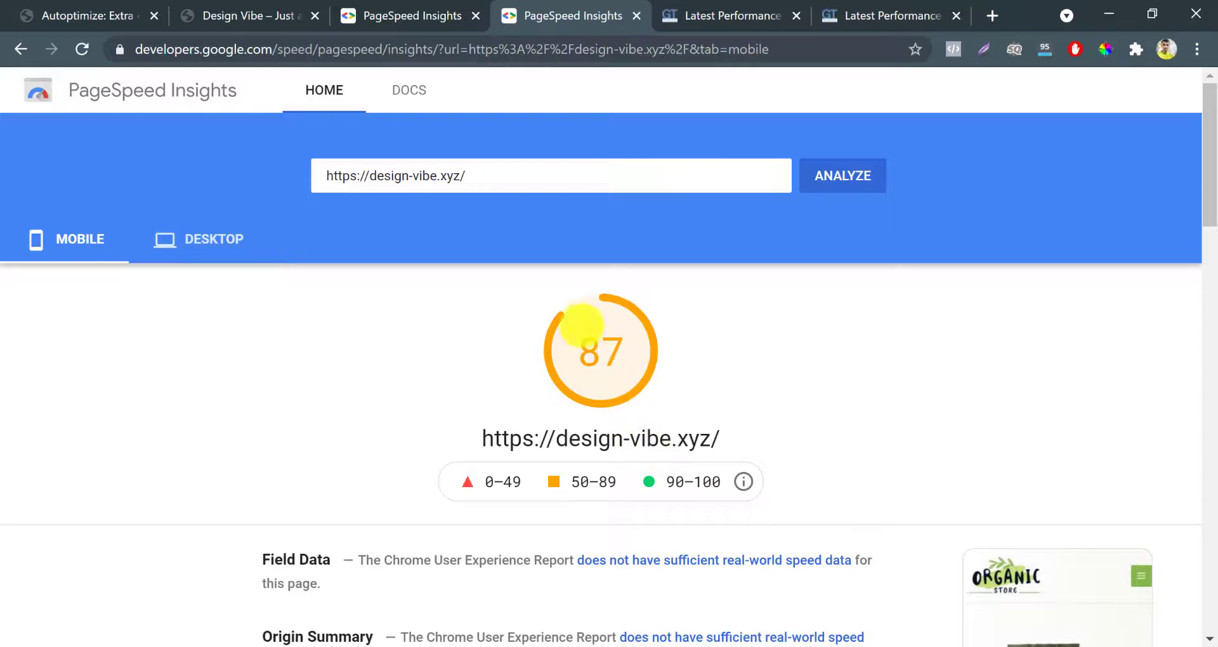
Step: Compare the desktop performance scores in the earlier and new PageSpeed Insights reports
left_click(404, 9)
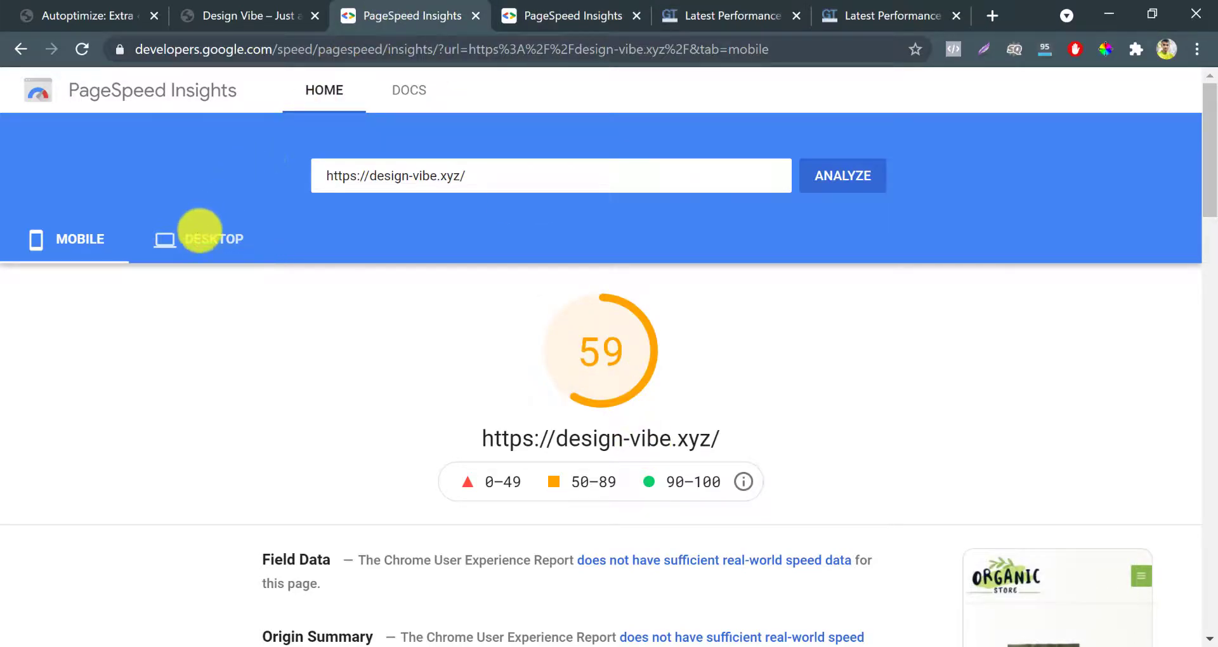
left_click(198, 232)
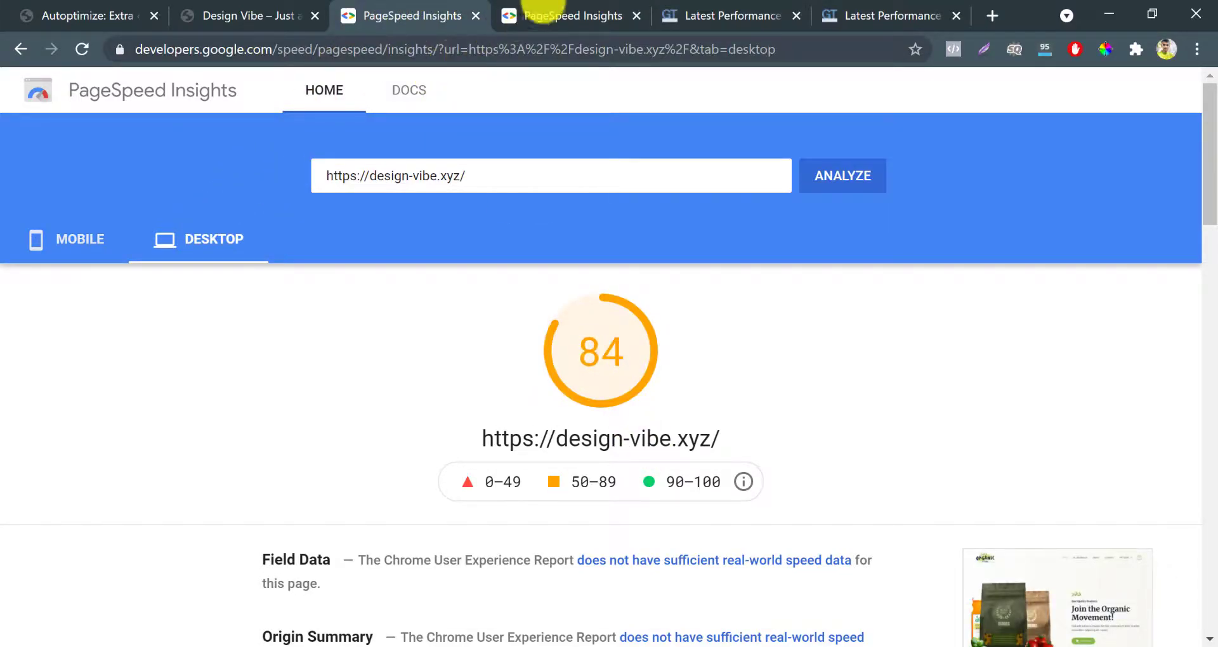
left_click(545, 12)
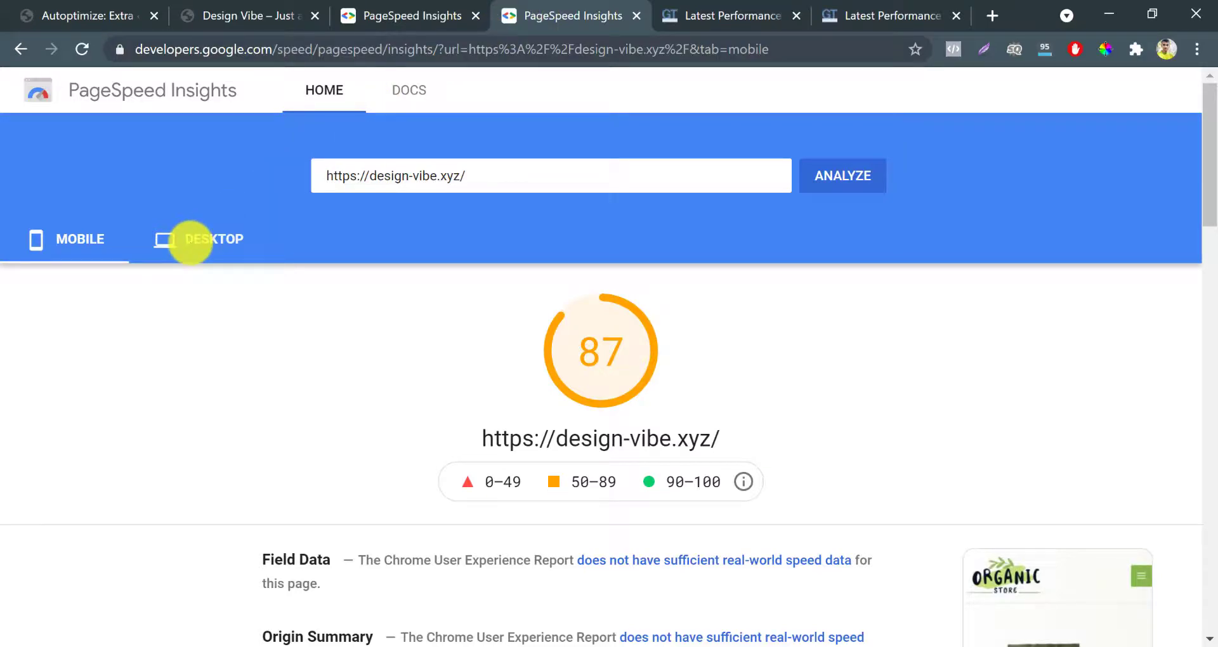
left_click(194, 243)
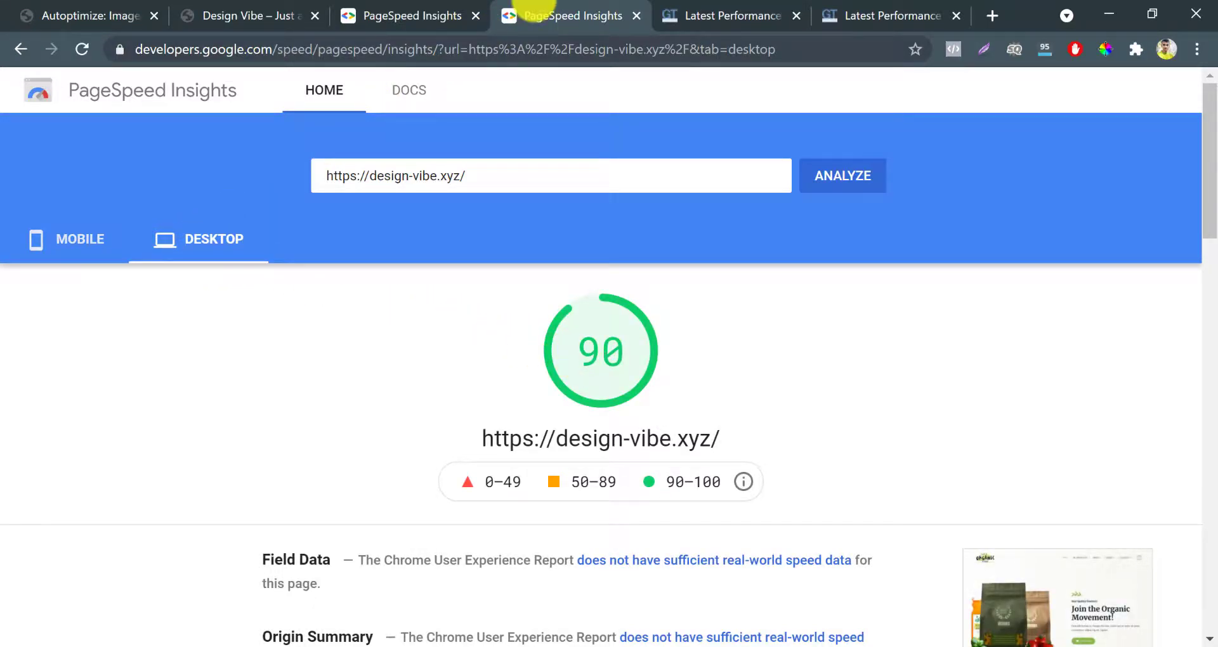